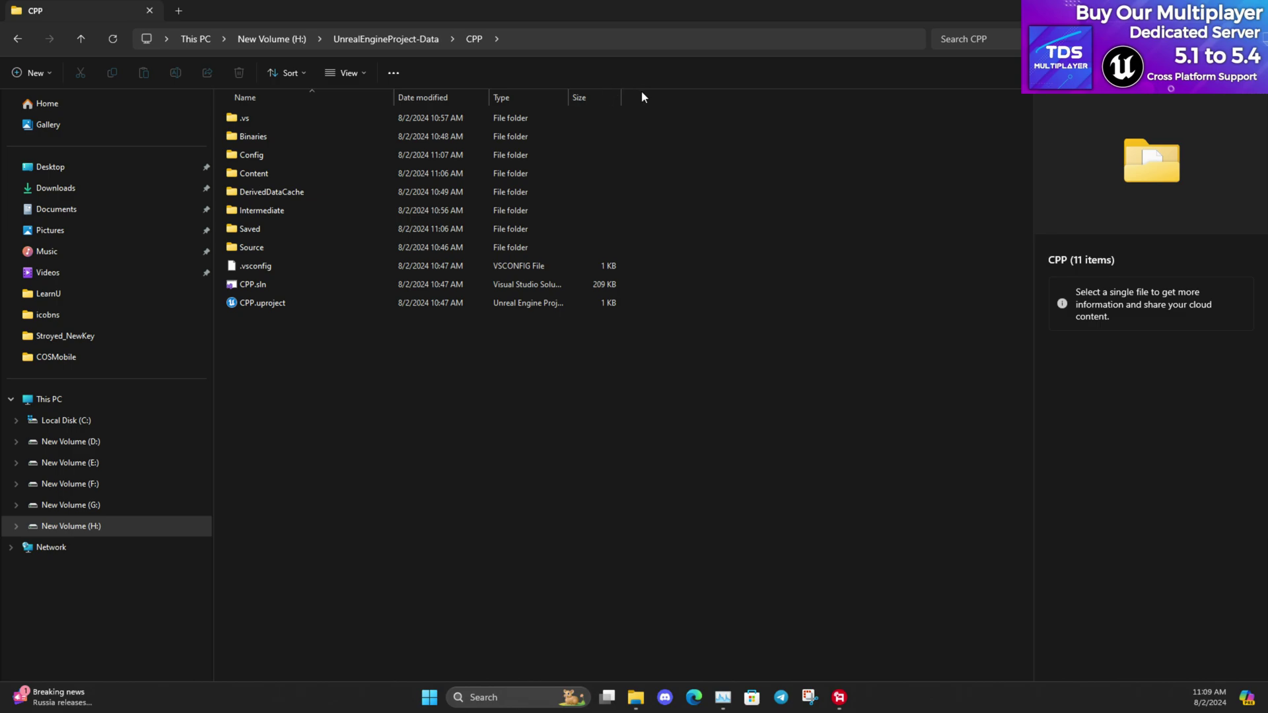
- Create a new folder named 'Plugins' inside the CPP project folder
right_click(316, 381)
mouse_move(388, 492)
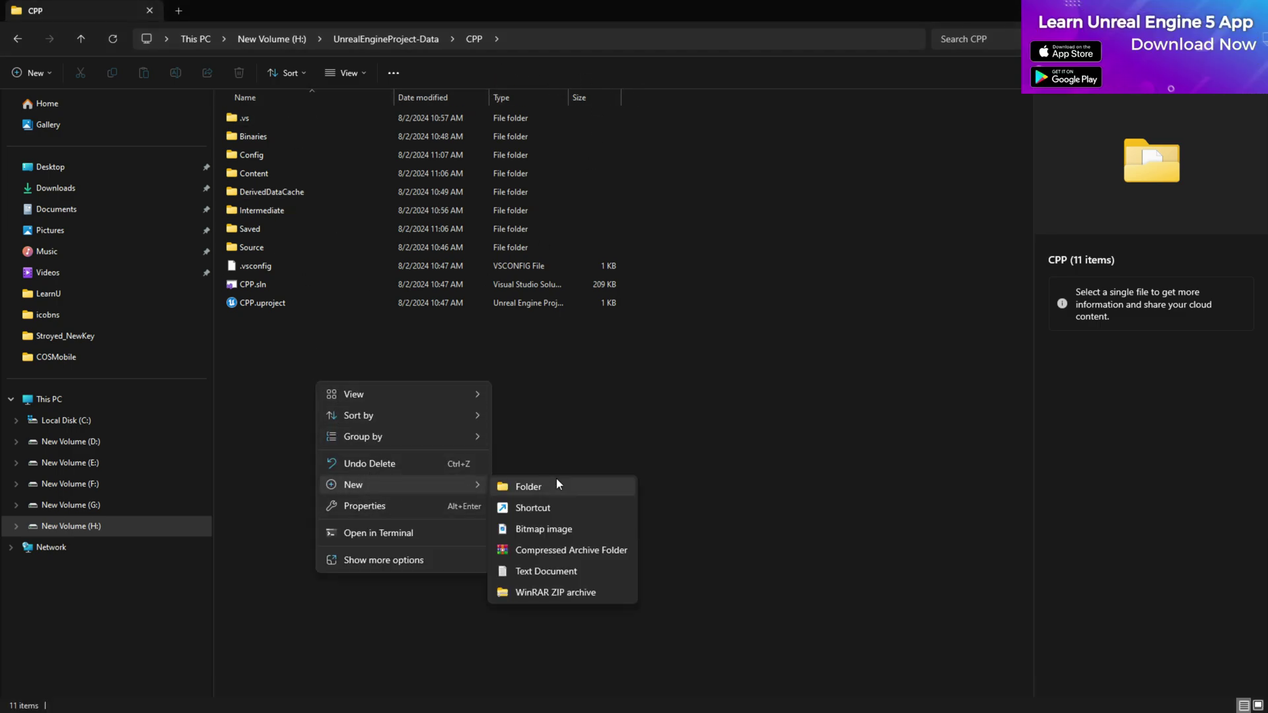
left_click(556, 478)
type("Plugins")
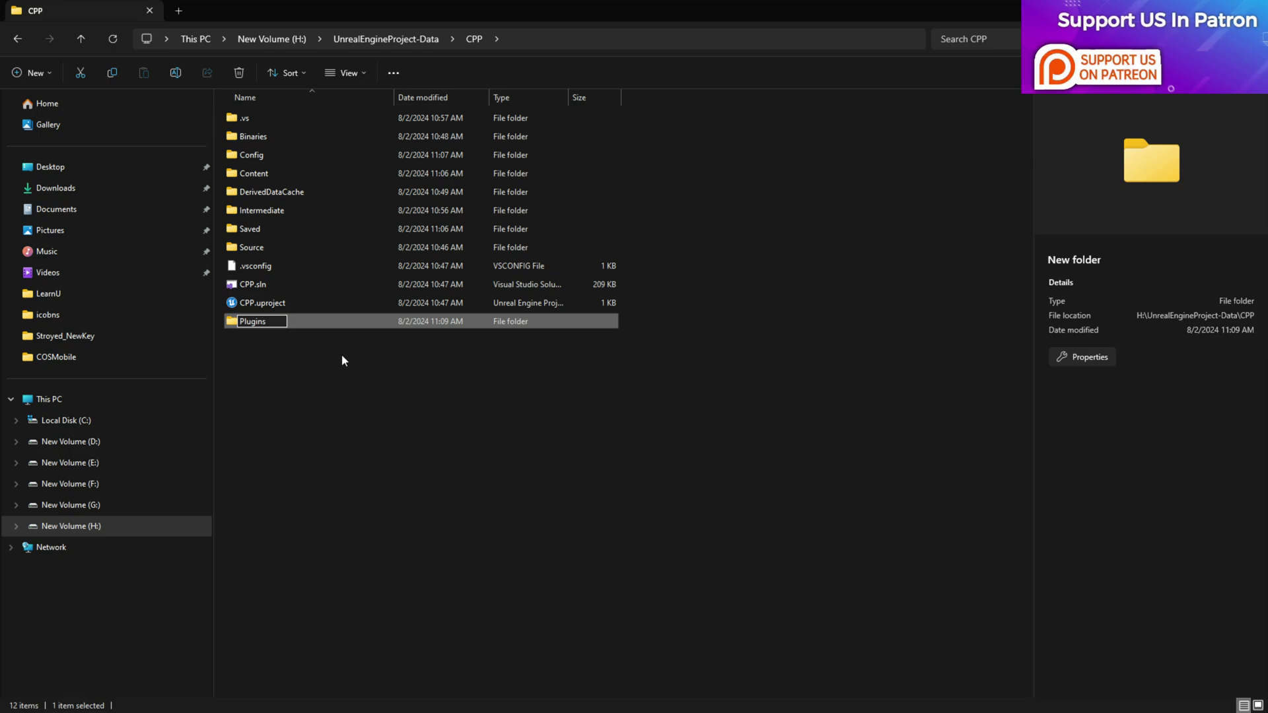
key("Return")
left_click(293, 339)
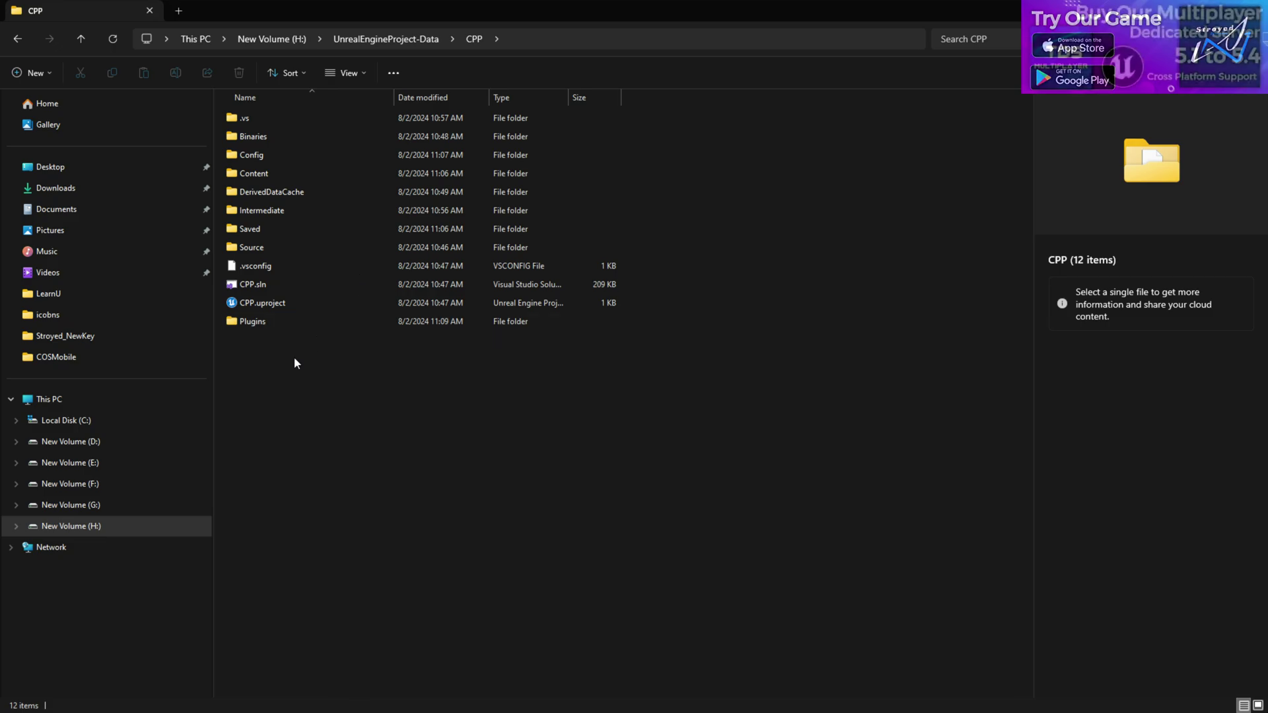
- Copy the PlayFabSDK folder from H:\UE_5.4\Engine\Plugins\Marketplace
left_click(99, 528)
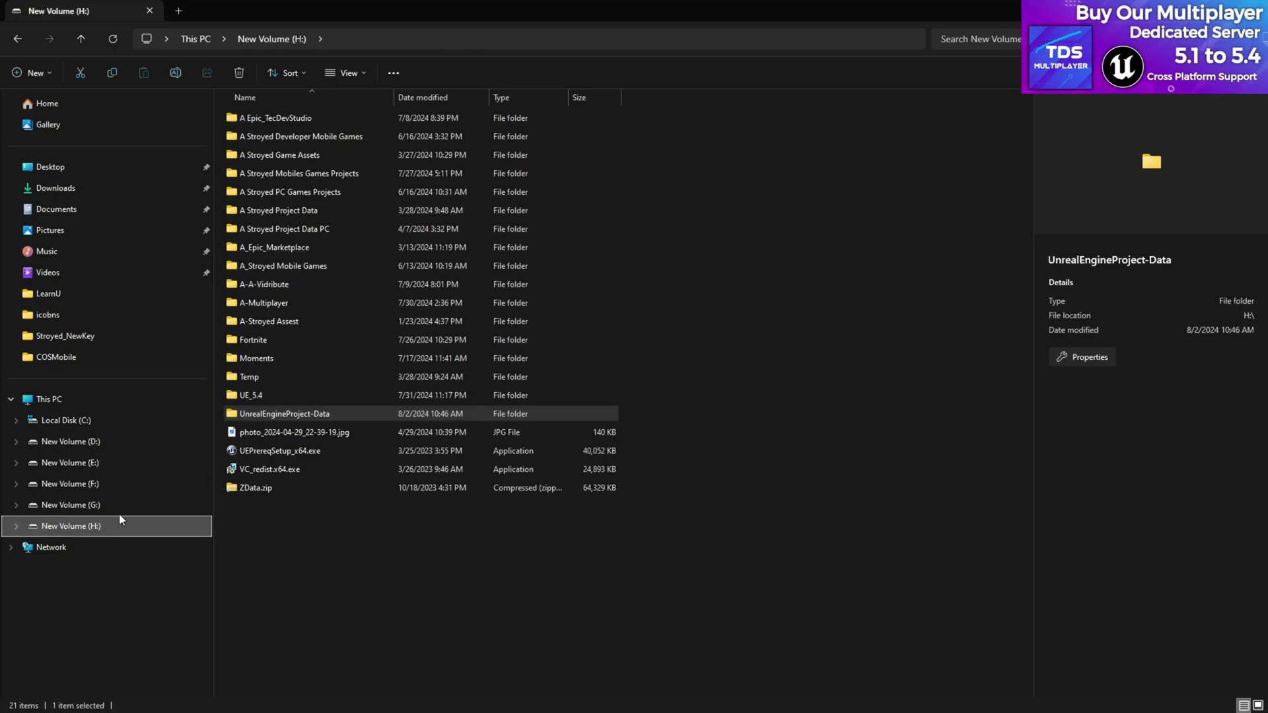
double_click(296, 396)
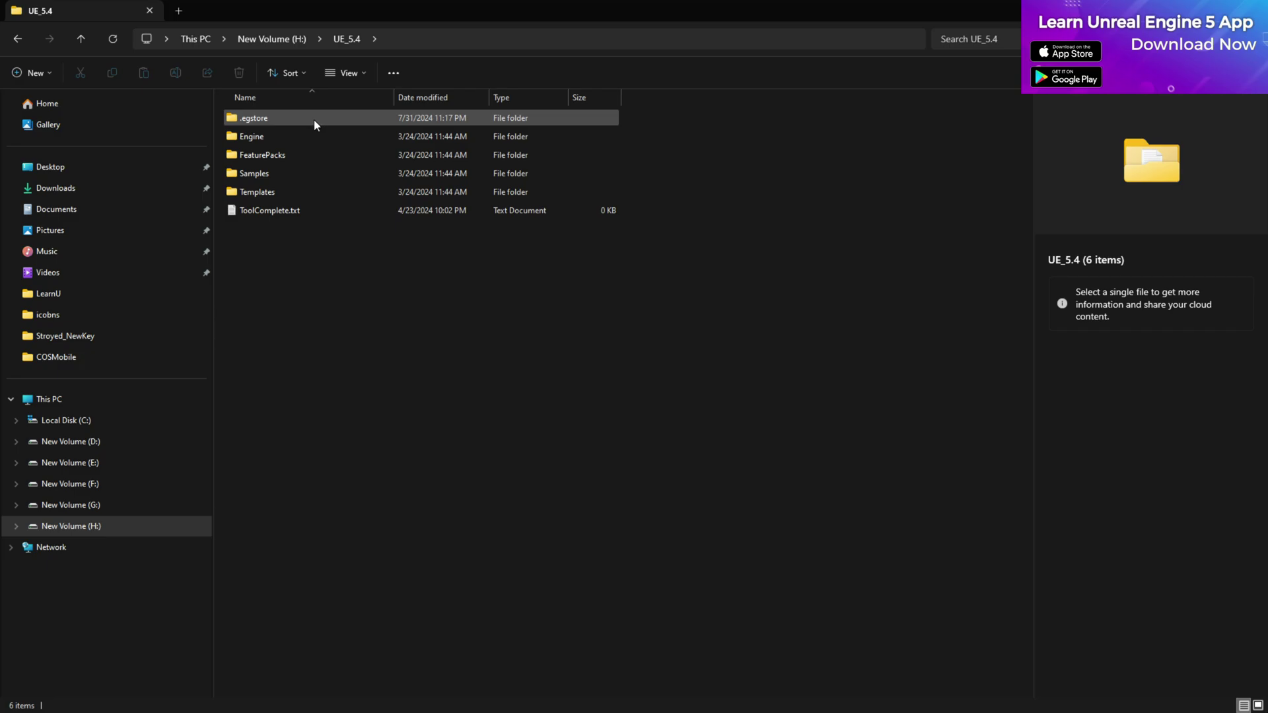
double_click(270, 136)
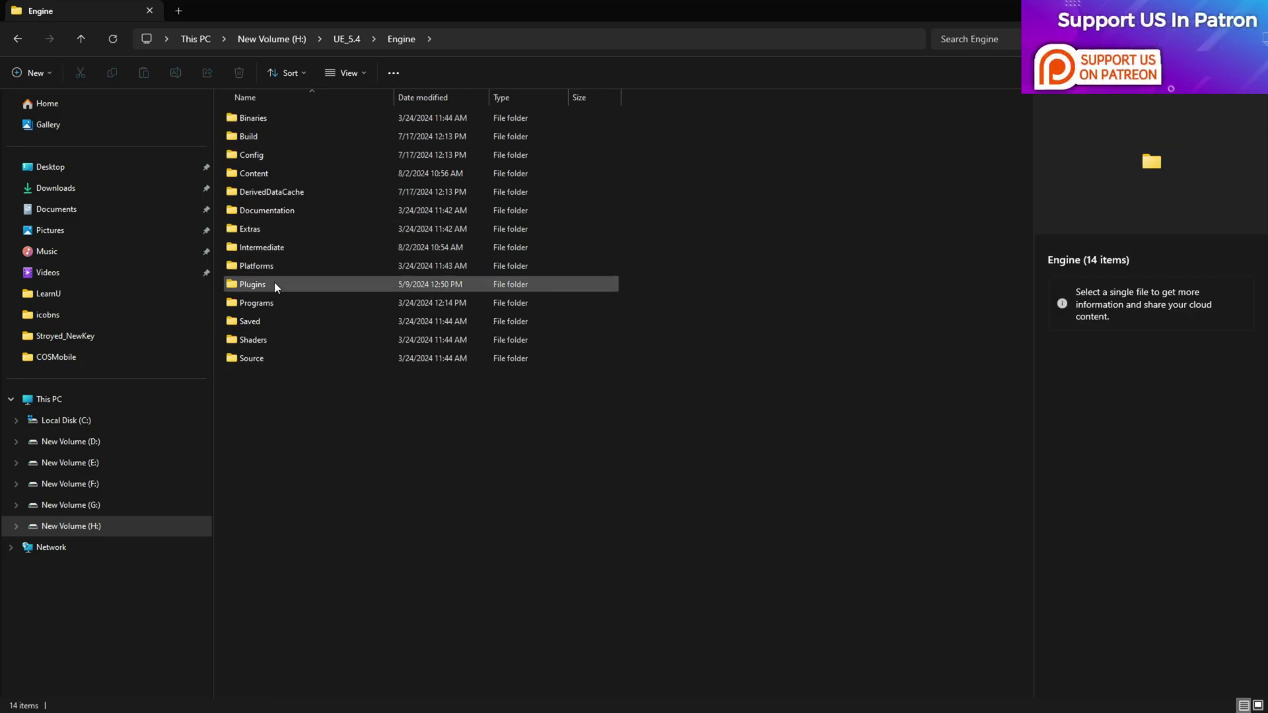
double_click(275, 284)
scroll(299, 515, "down", 3)
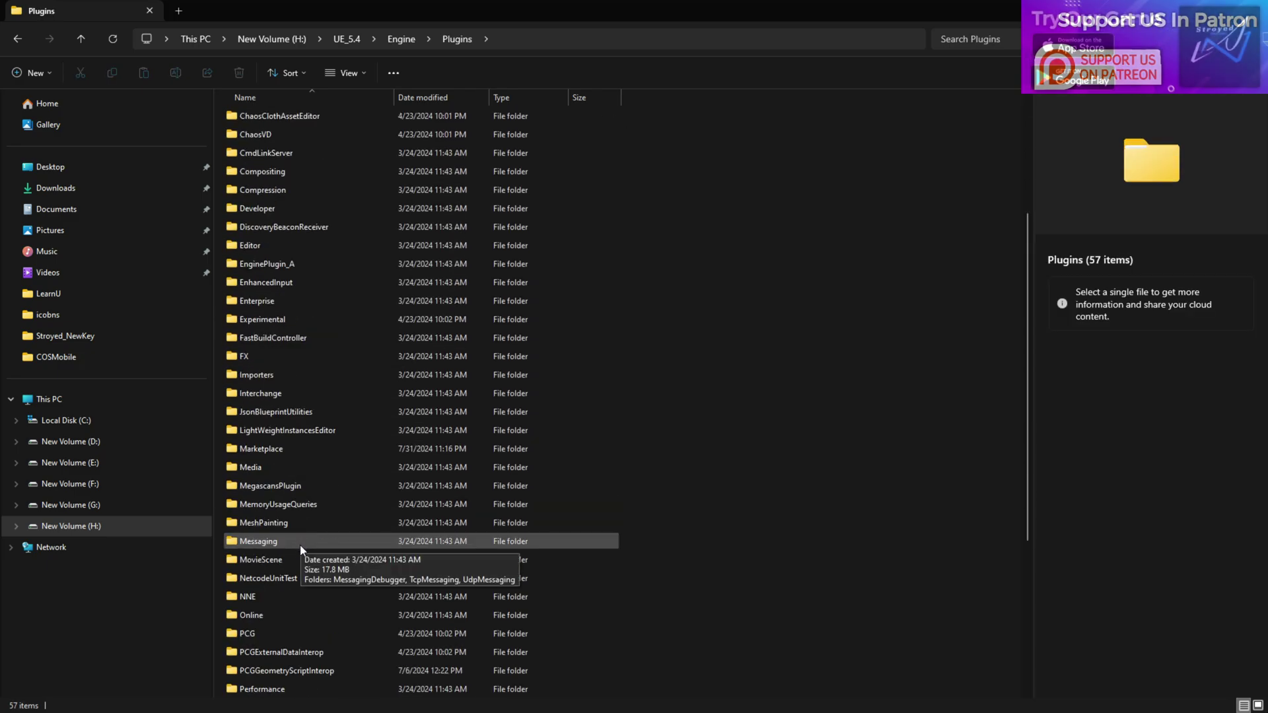
double_click(290, 452)
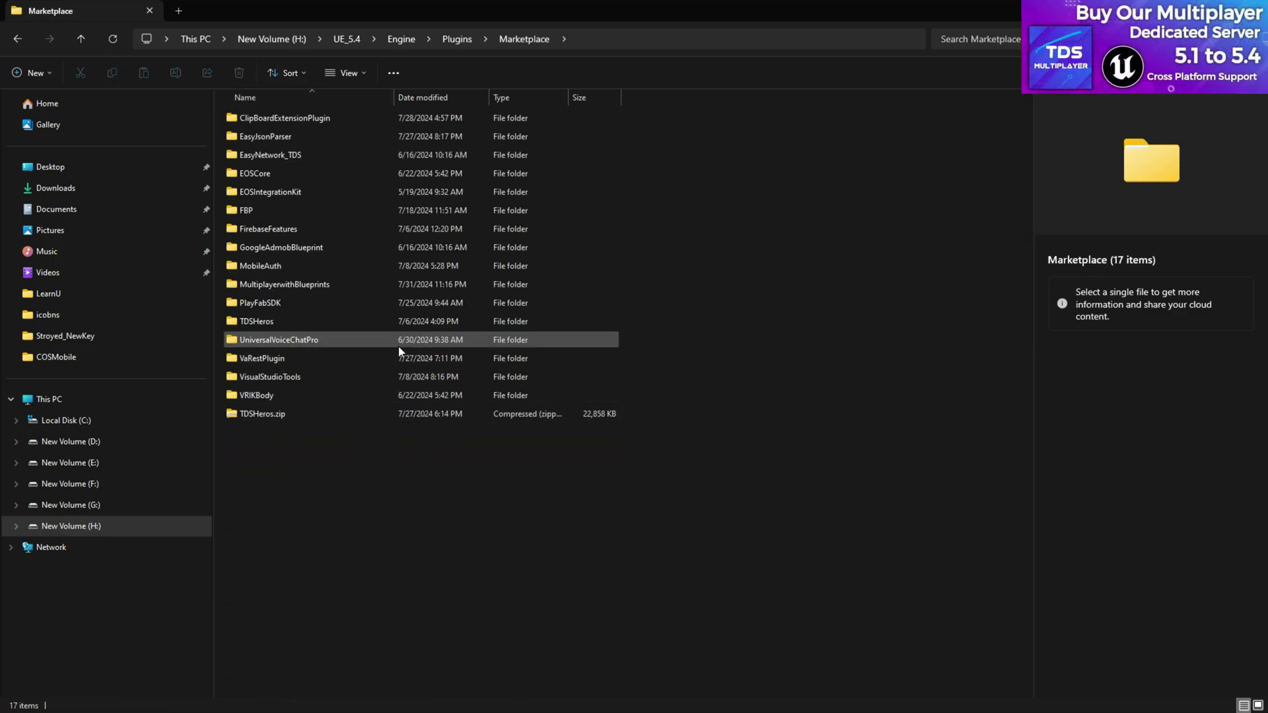
left_click(309, 306)
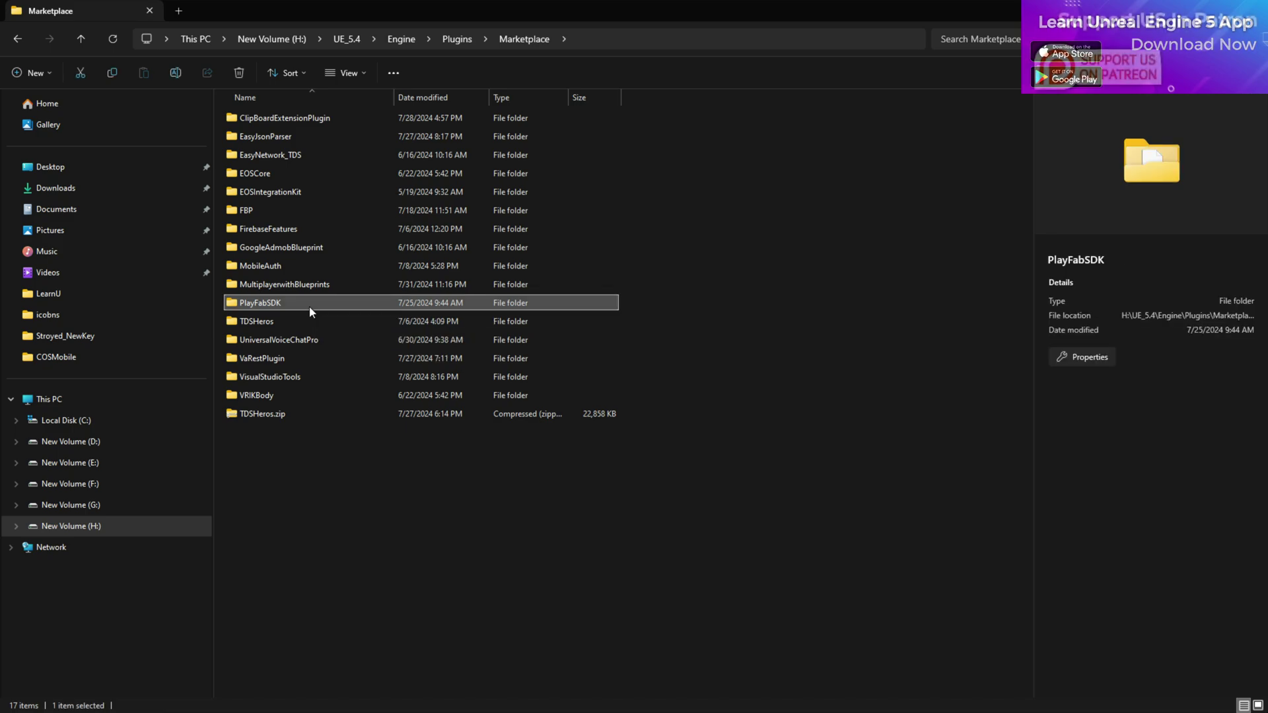
right_click(309, 306)
left_click(350, 327)
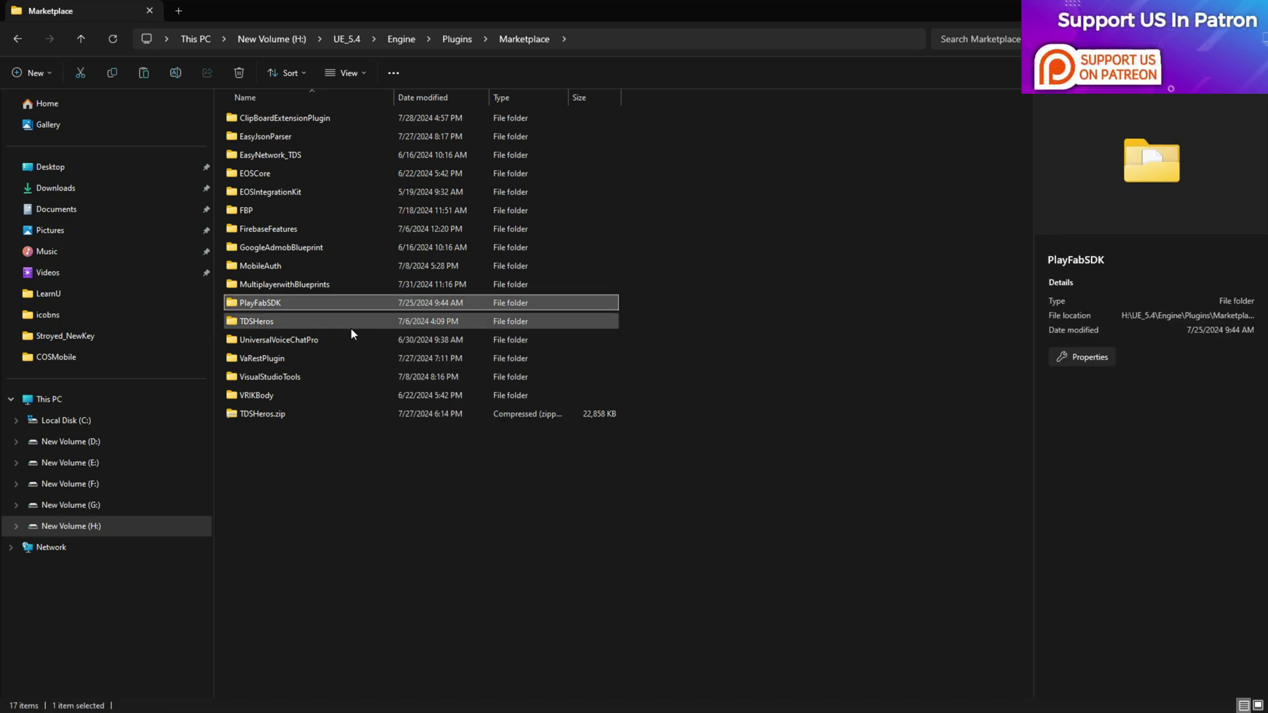
- Navigate to H:\UnrealEngineProject-Data\CPP\Plugins
left_click(97, 527)
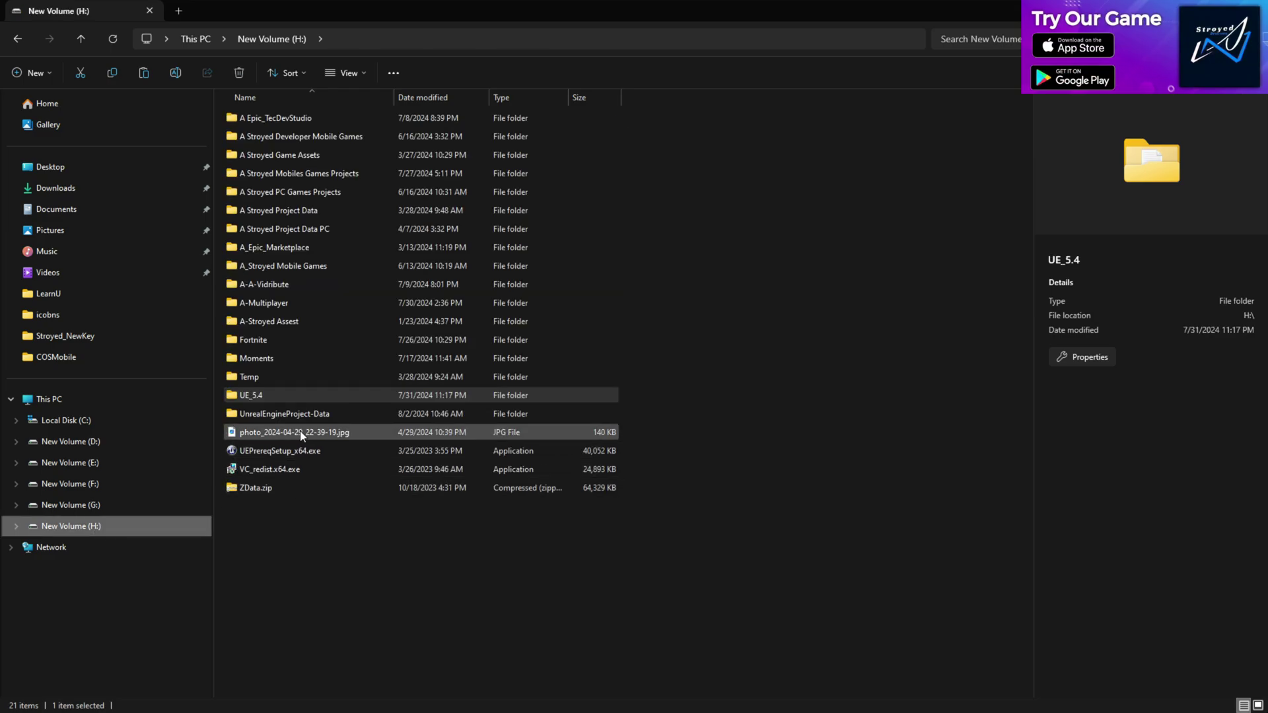
double_click(284, 413)
left_click(252, 267)
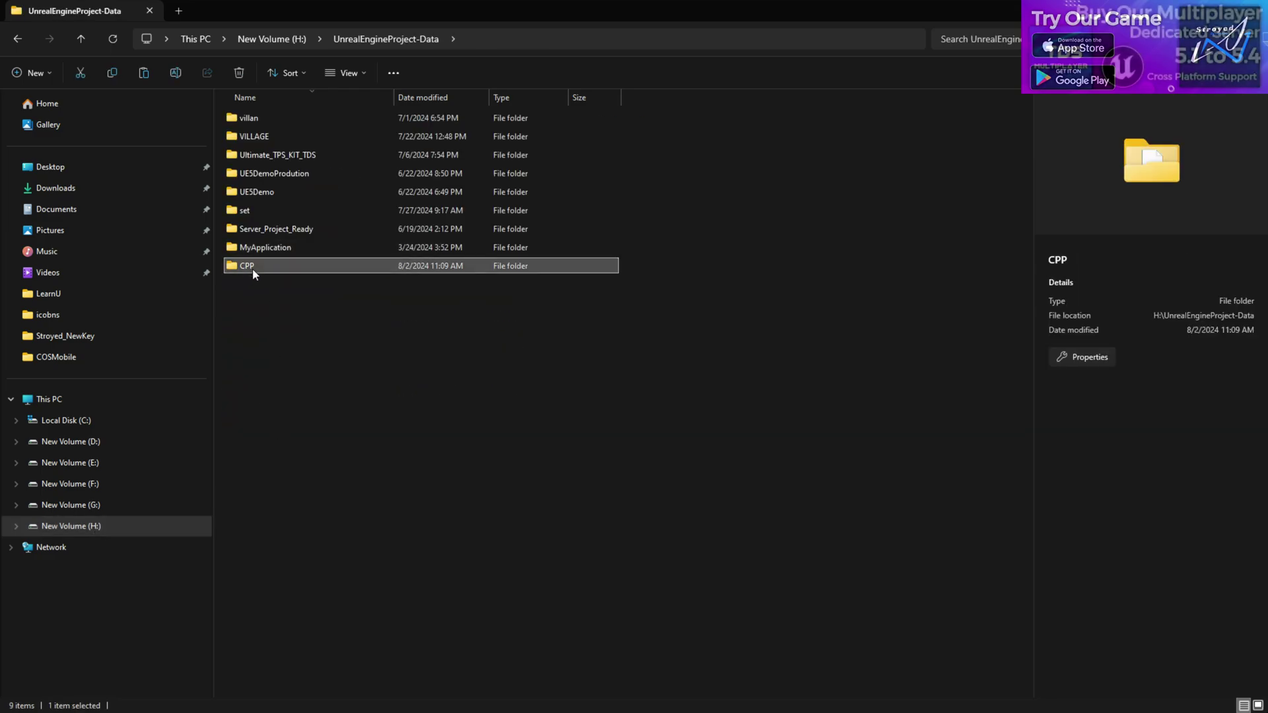
double_click(252, 267)
double_click(262, 228)
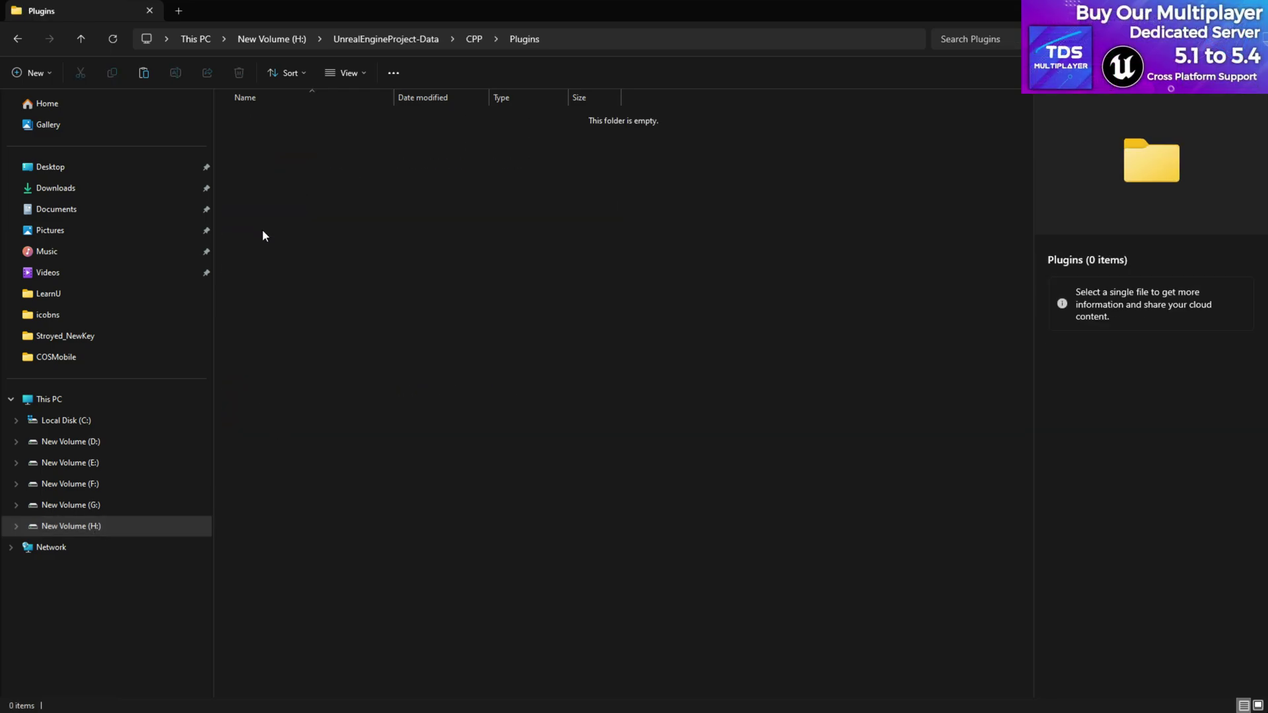
- Paste PlayFabSDK into the CPP Plugins folder with Ctrl+V, then go back up to CPP
right_click(426, 248)
key("Escape")
key("ctrl+v")
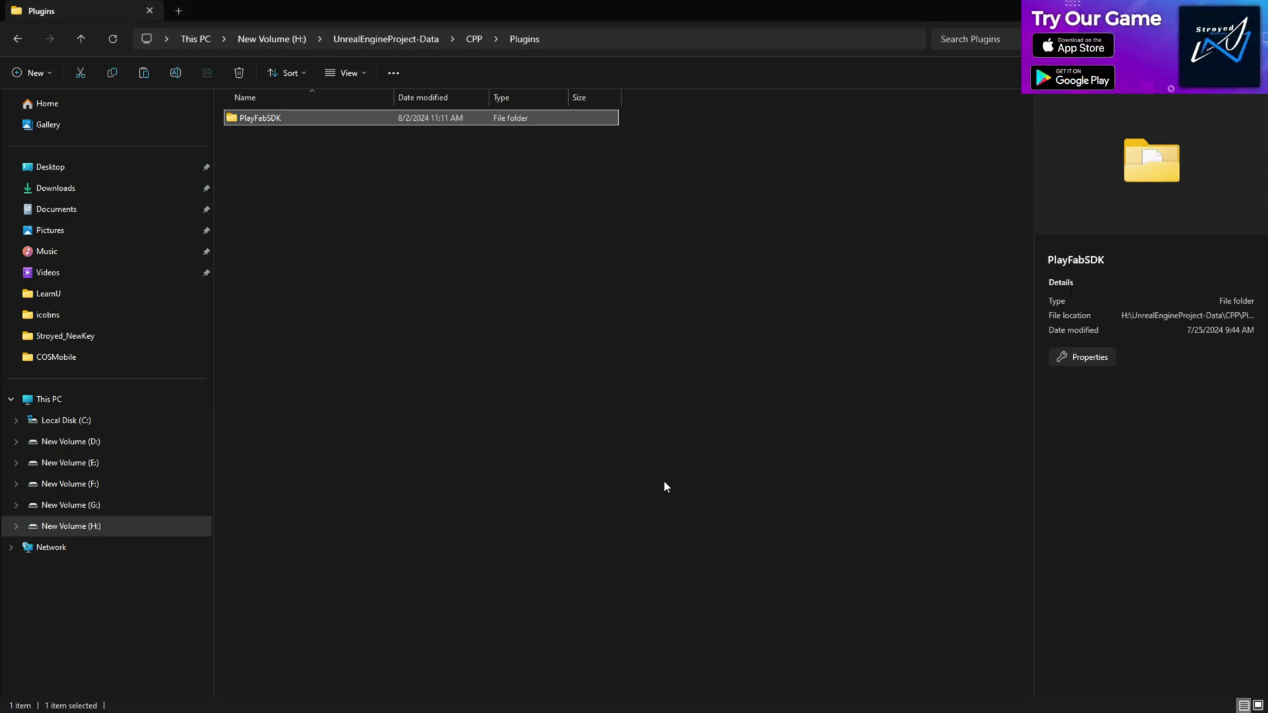
left_click(522, 184)
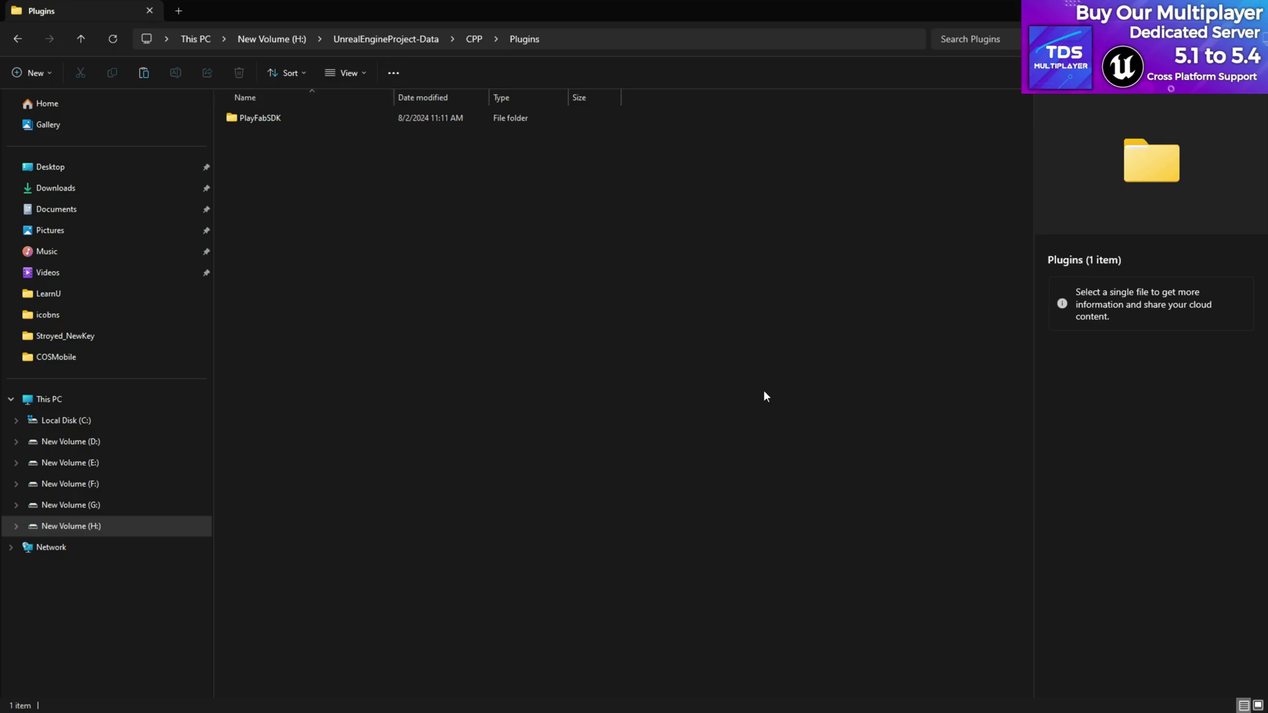
left_click(473, 39)
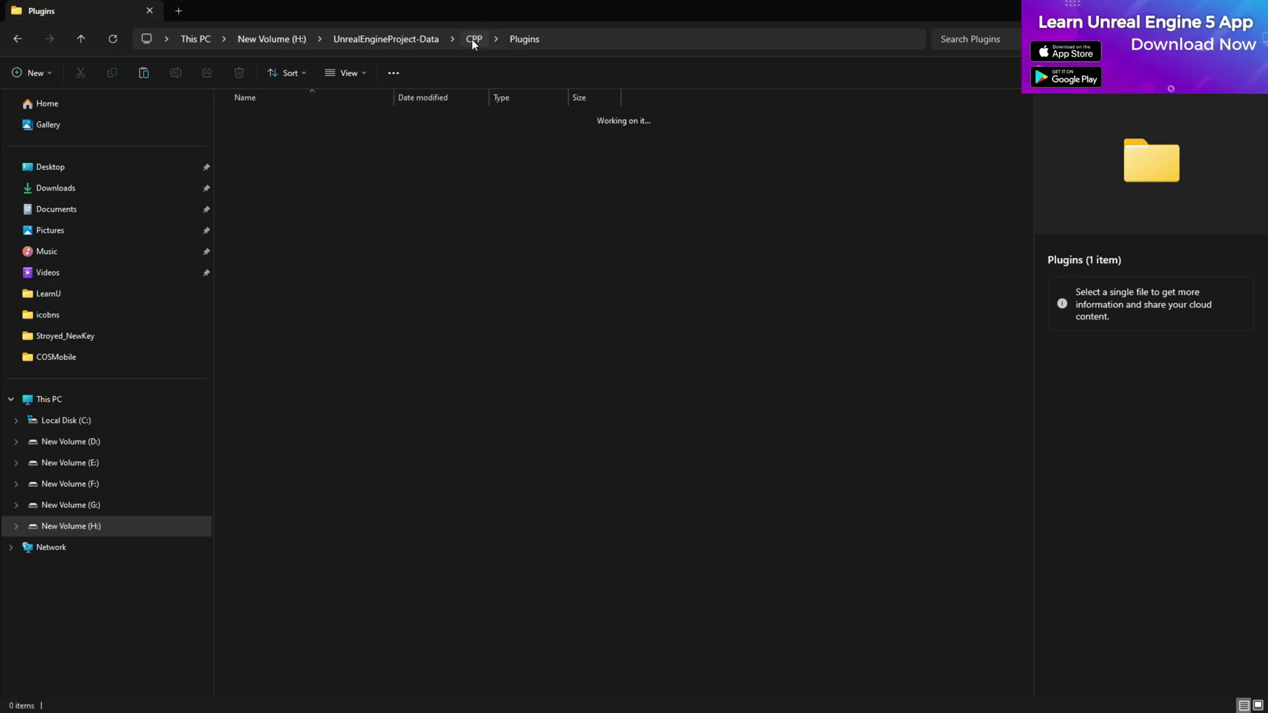
mouse_move(833, 705)
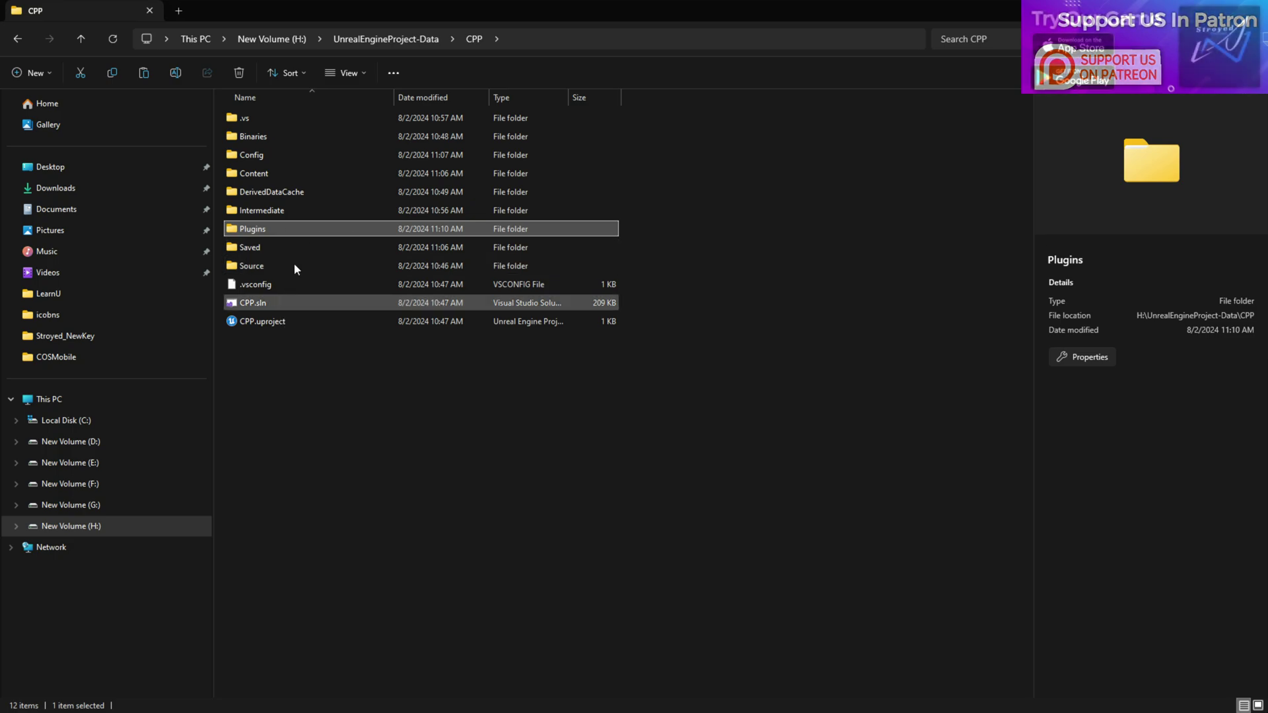
- Generate Visual Studio project files for CPP.uproject
left_click(277, 322)
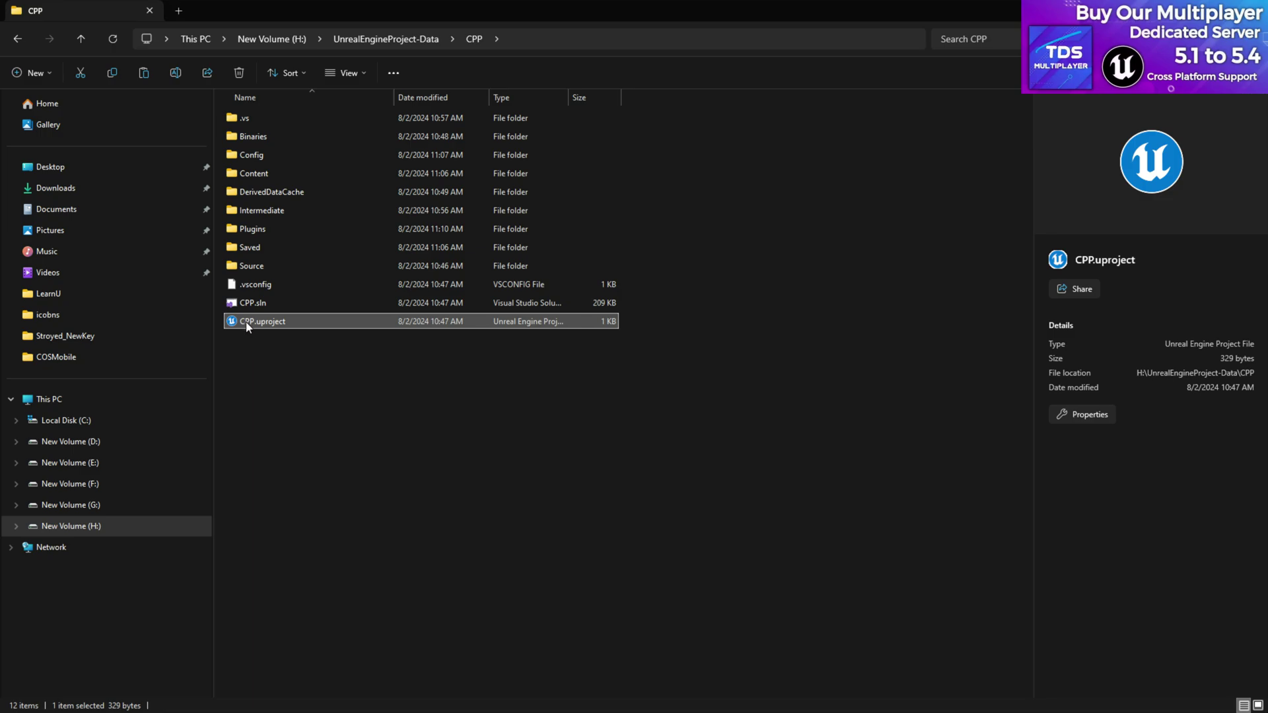
right_click(309, 321)
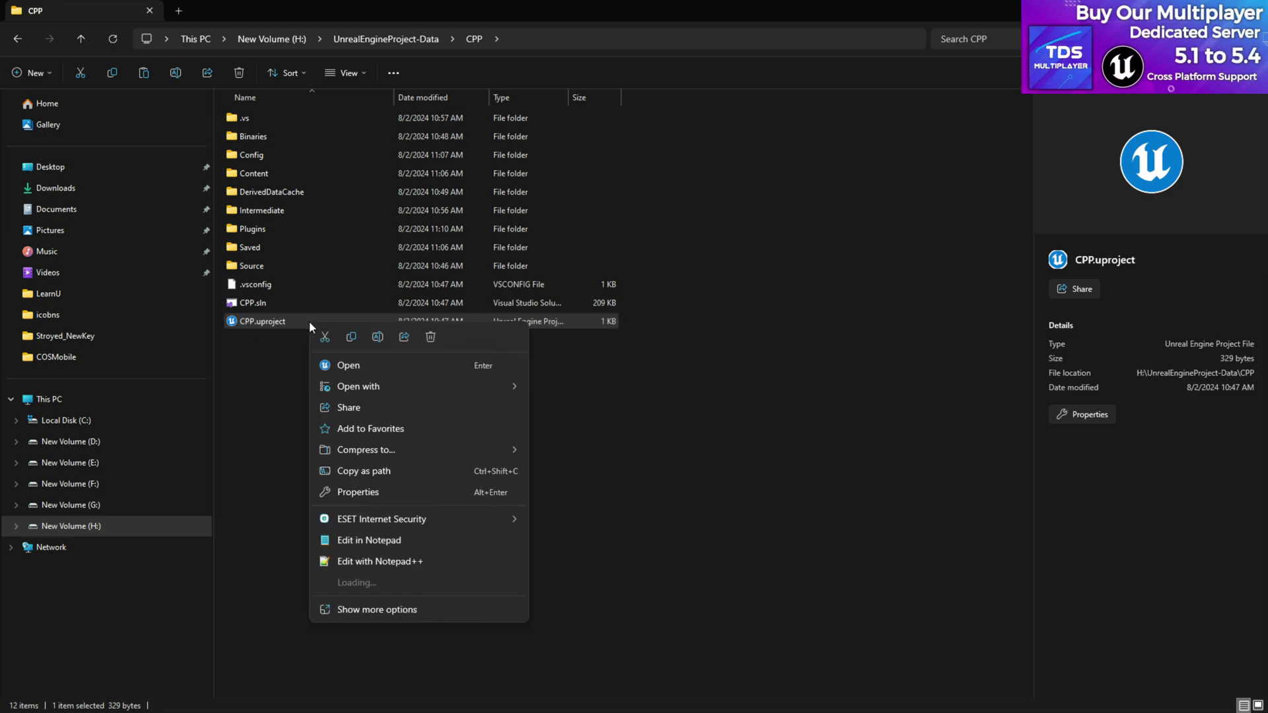
left_click(379, 609)
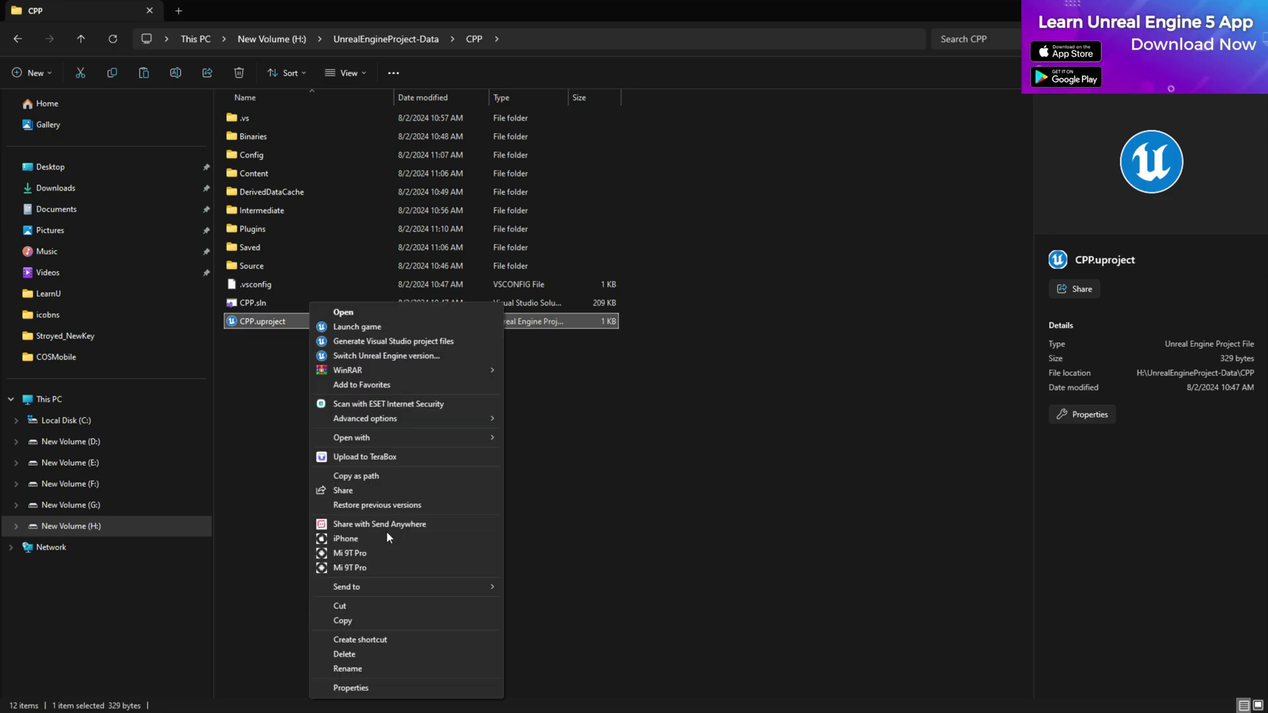
left_click(440, 342)
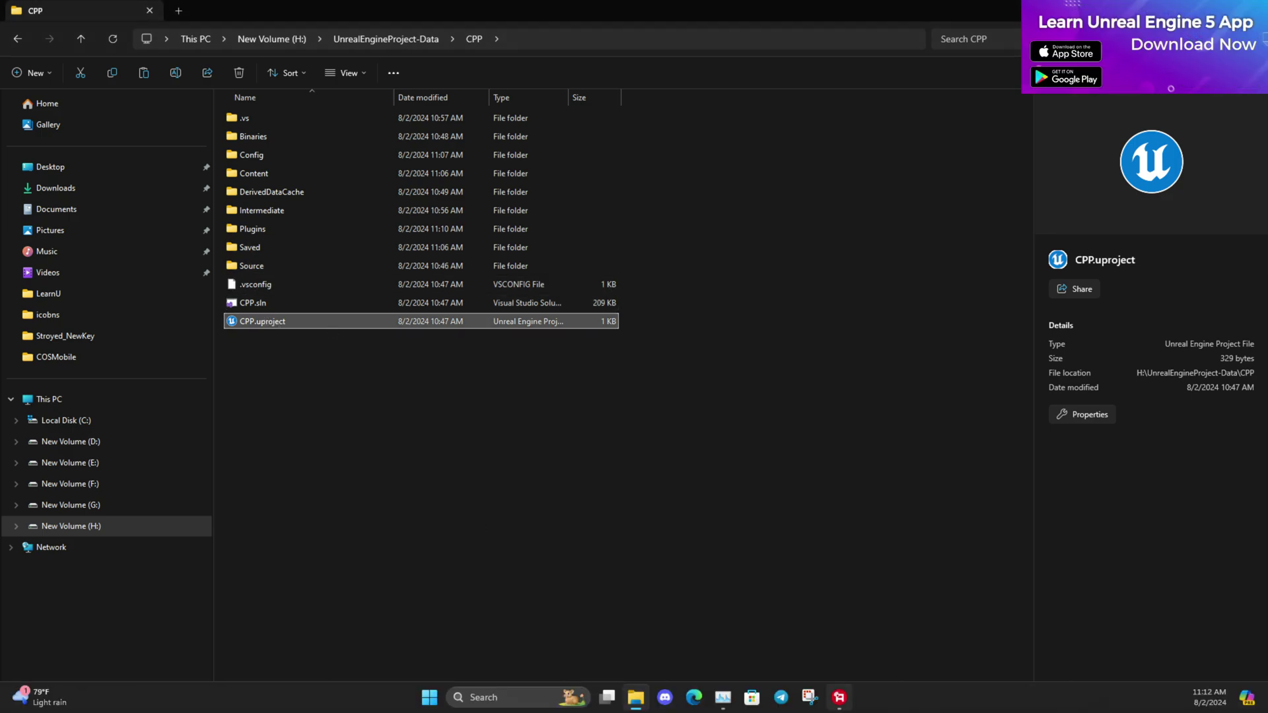
- Open CPP.sln with Microsoft Visual Studio 2022
left_click(268, 303)
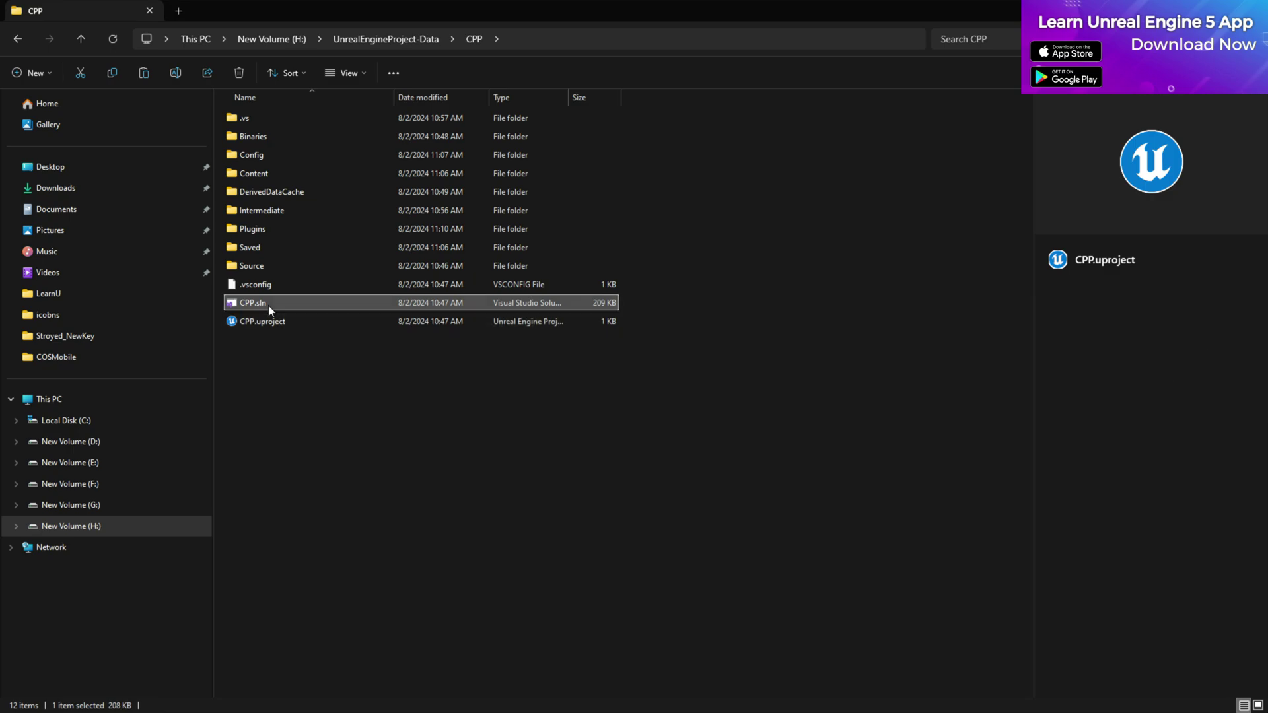
right_click(268, 305)
mouse_move(383, 372)
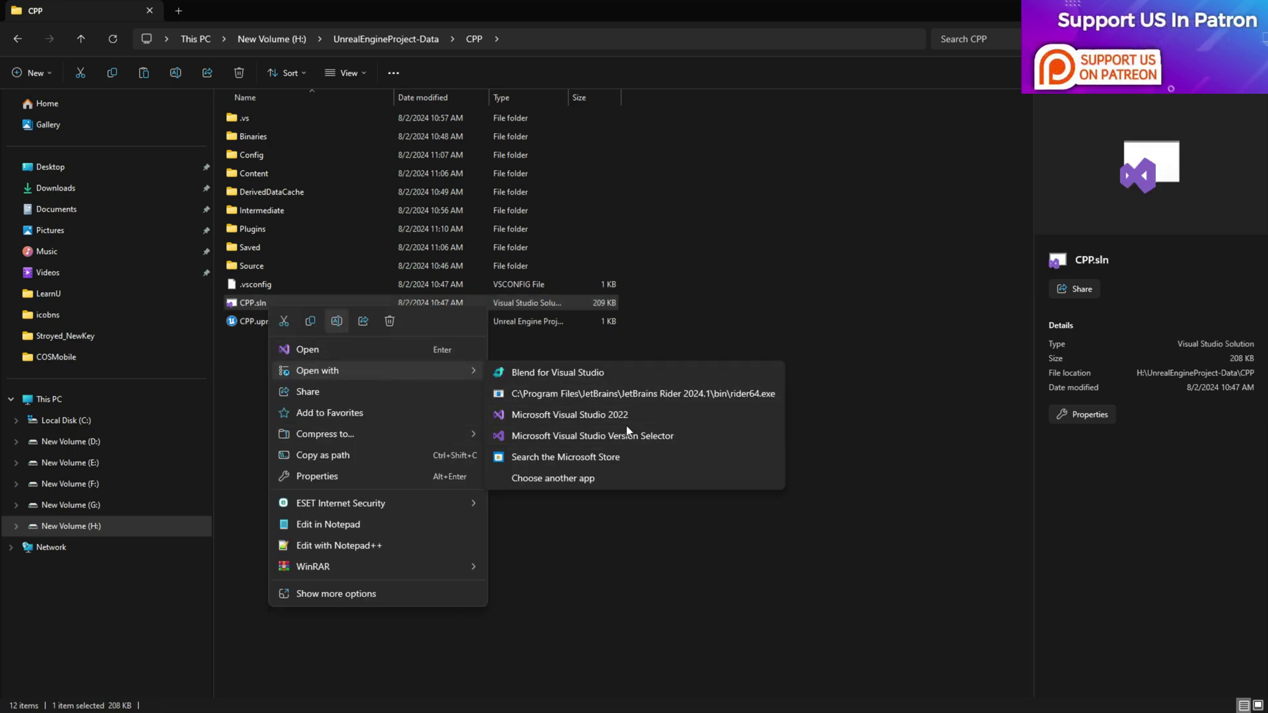
left_click(571, 419)
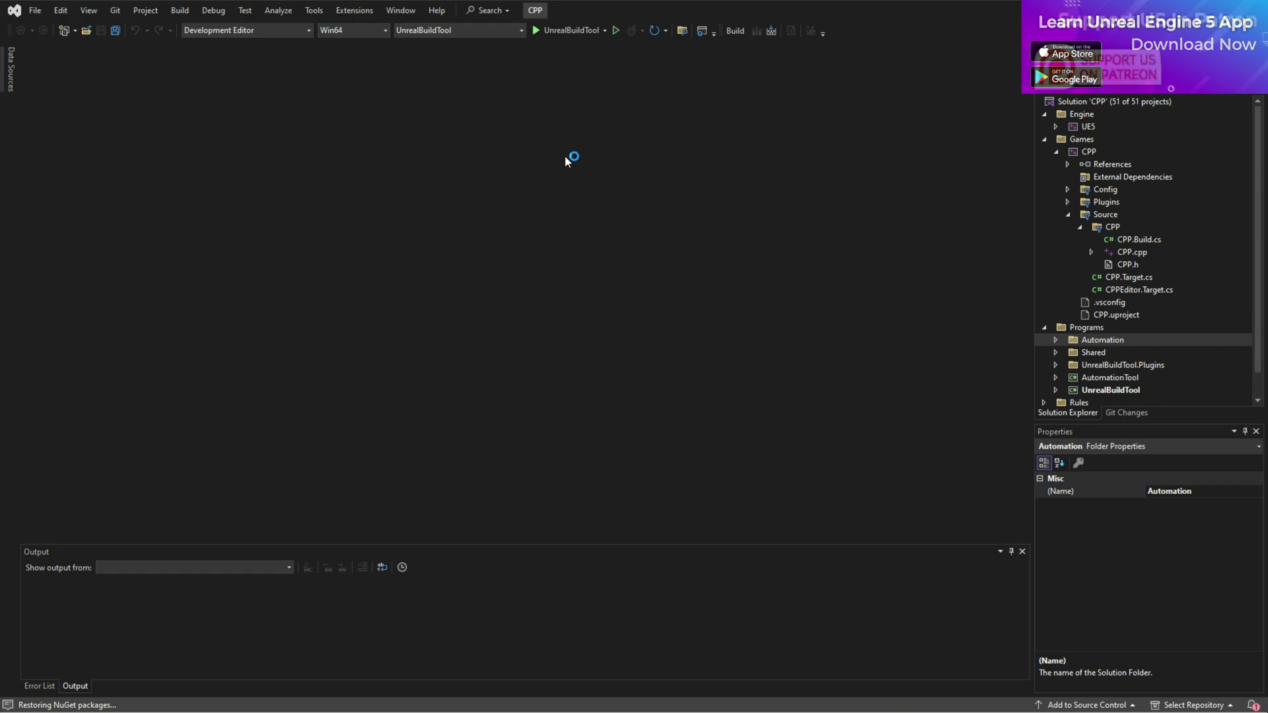
- Keep the solution set to Development Editor on Win64, reverting a brief switch to Win64-arm64ec
left_click(225, 32)
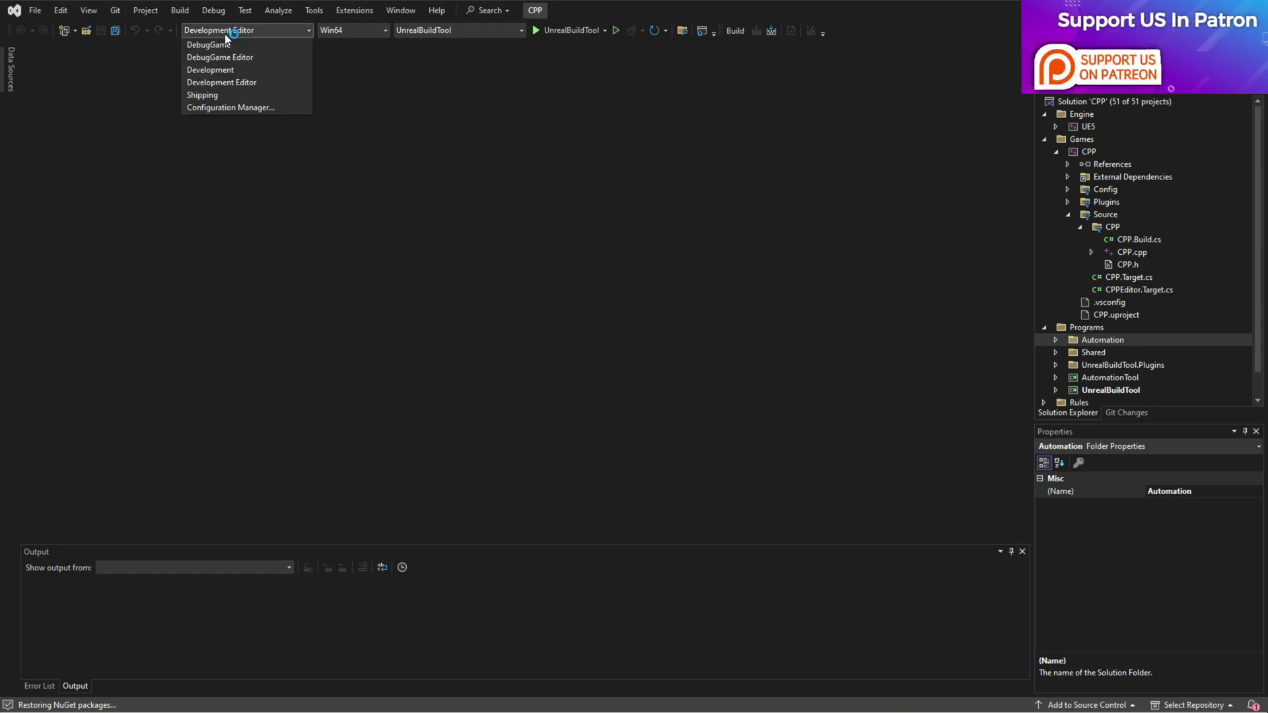
left_click(246, 82)
left_click(354, 30)
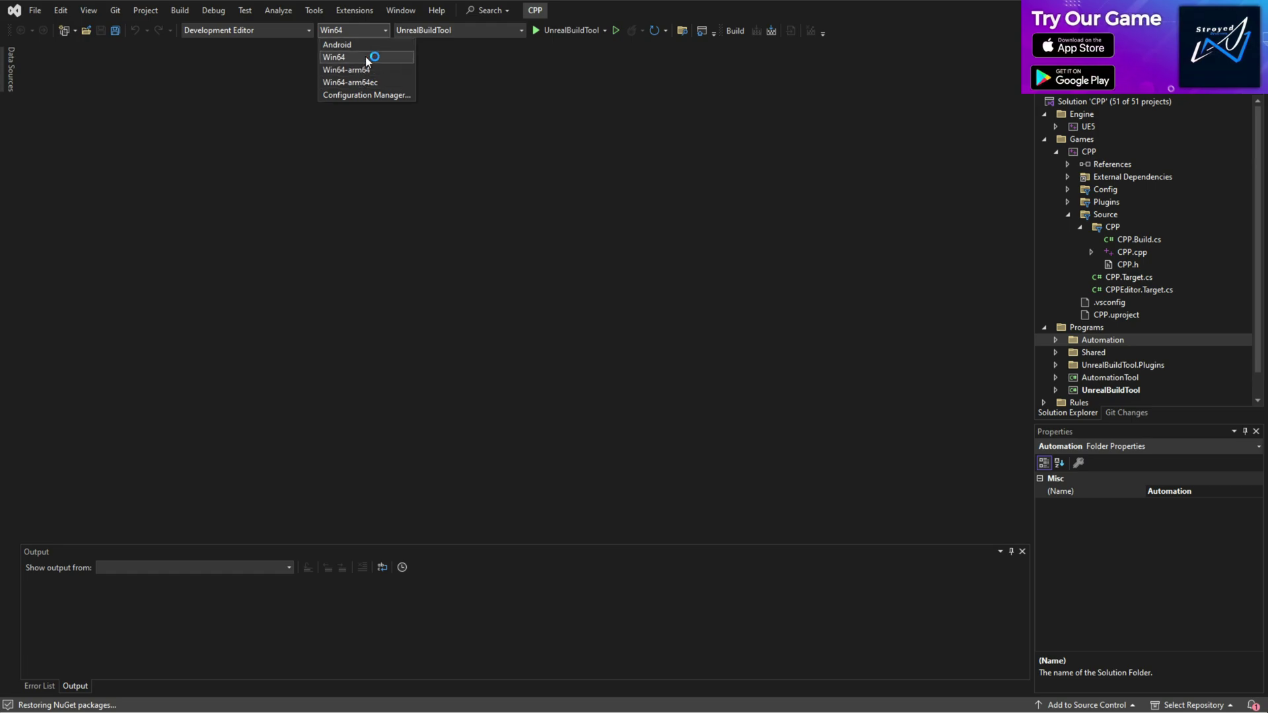
left_click(384, 31)
left_click(385, 31)
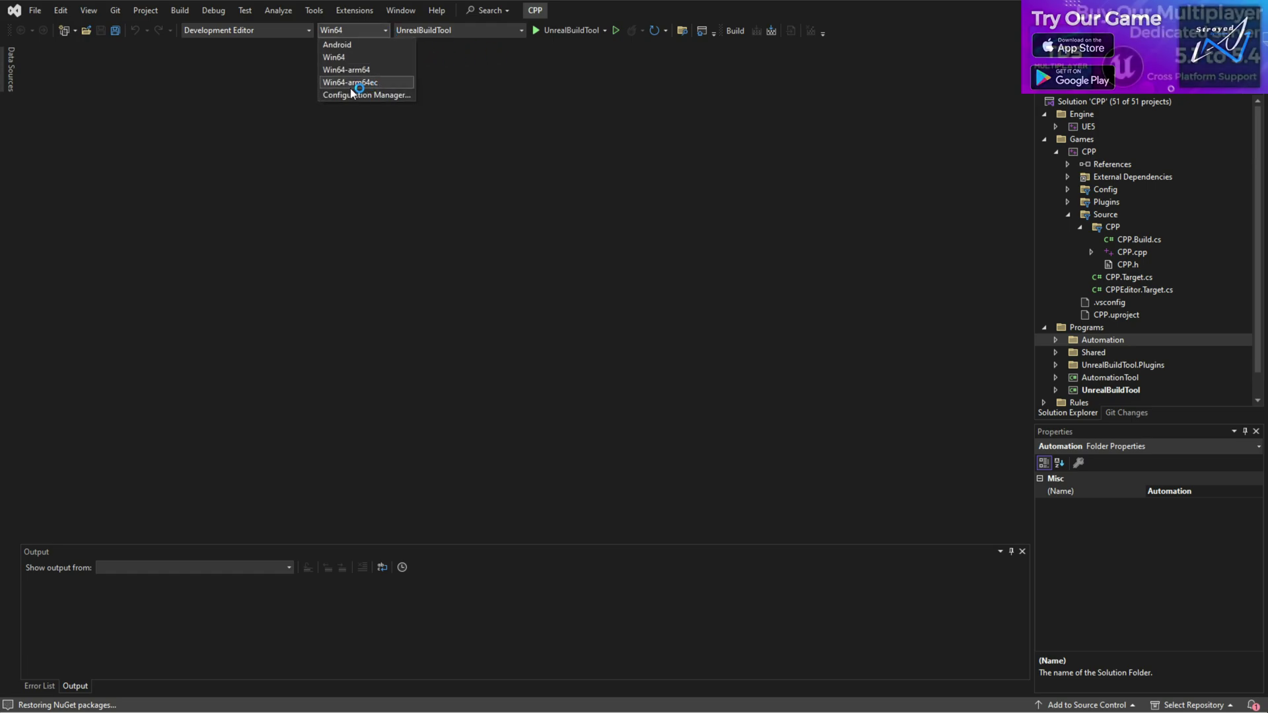
left_click(371, 82)
left_click(374, 28)
left_click(362, 57)
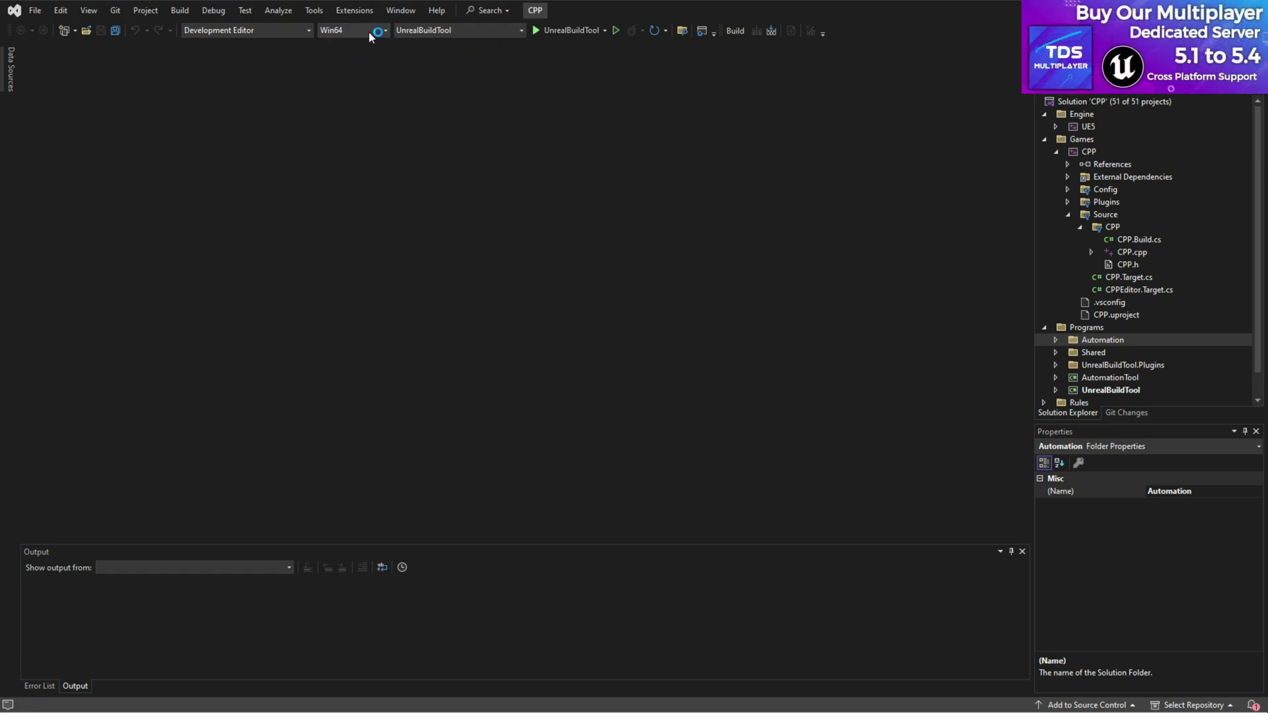
left_click(368, 29)
- In Configuration Manager, confirm the CPP project targets Development_Editor on x64
left_click(373, 94)
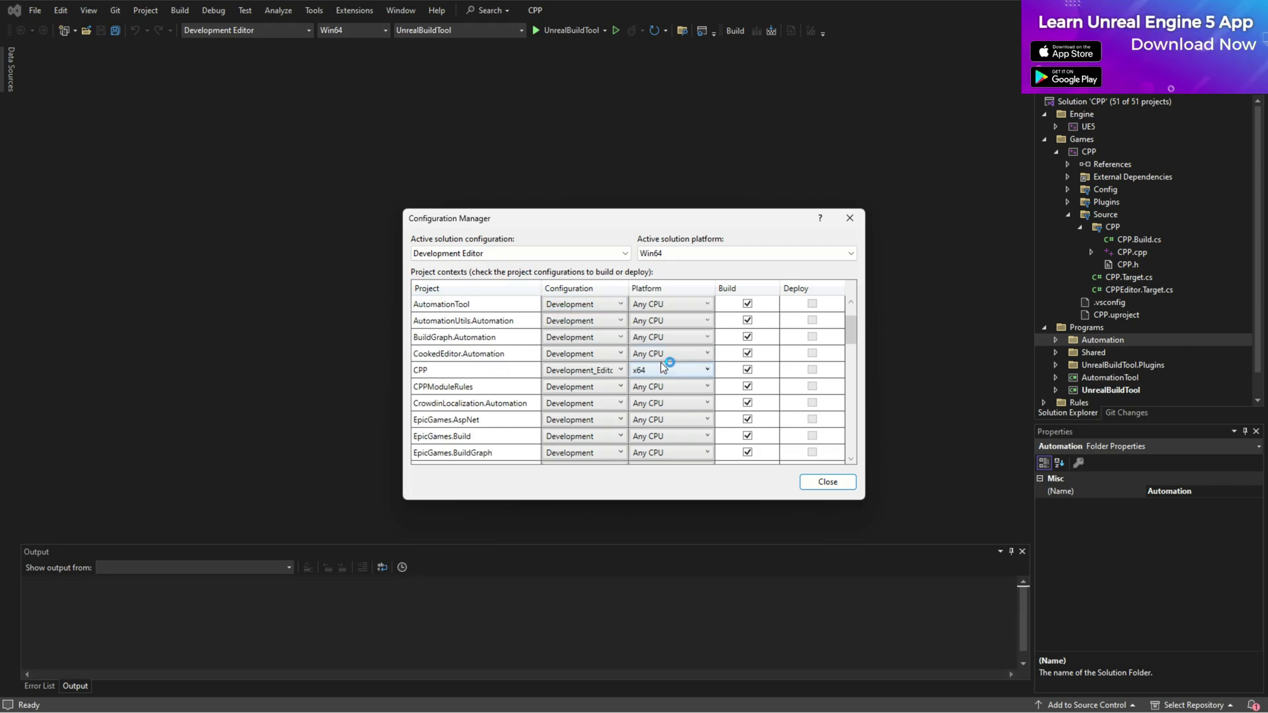
scroll(683, 370, "up", 1)
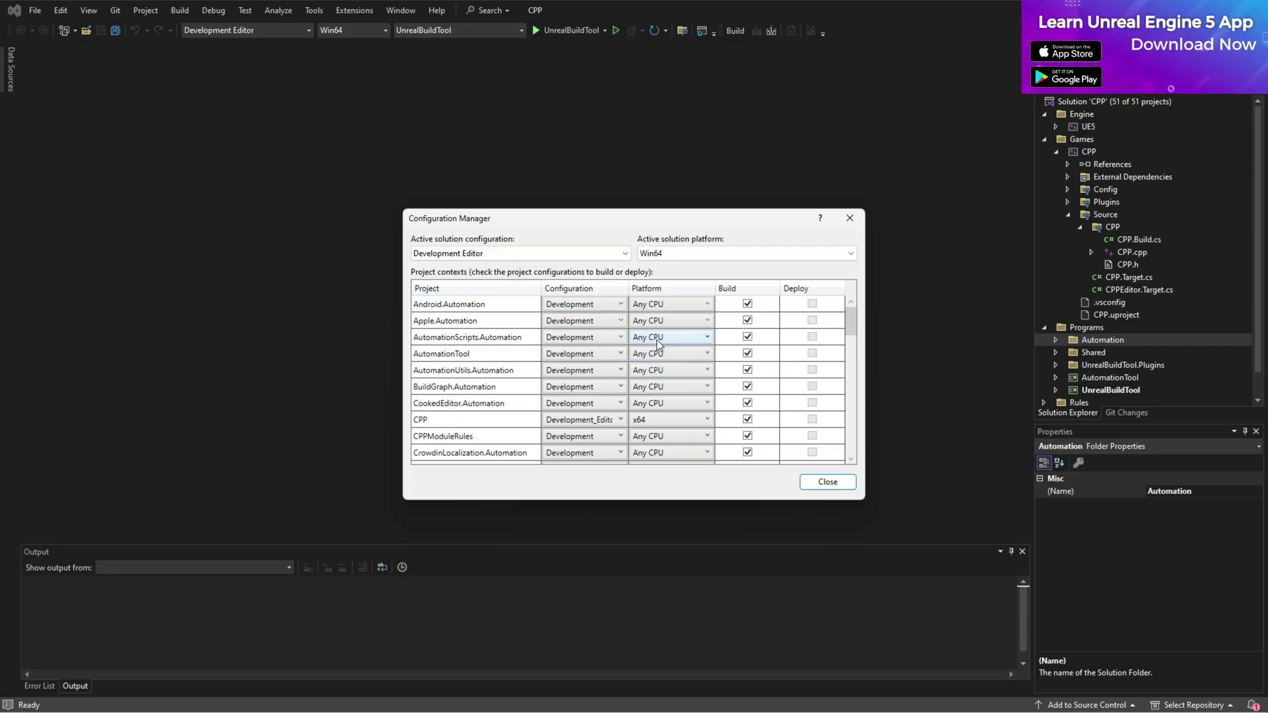
scroll(684, 373, "down", 2)
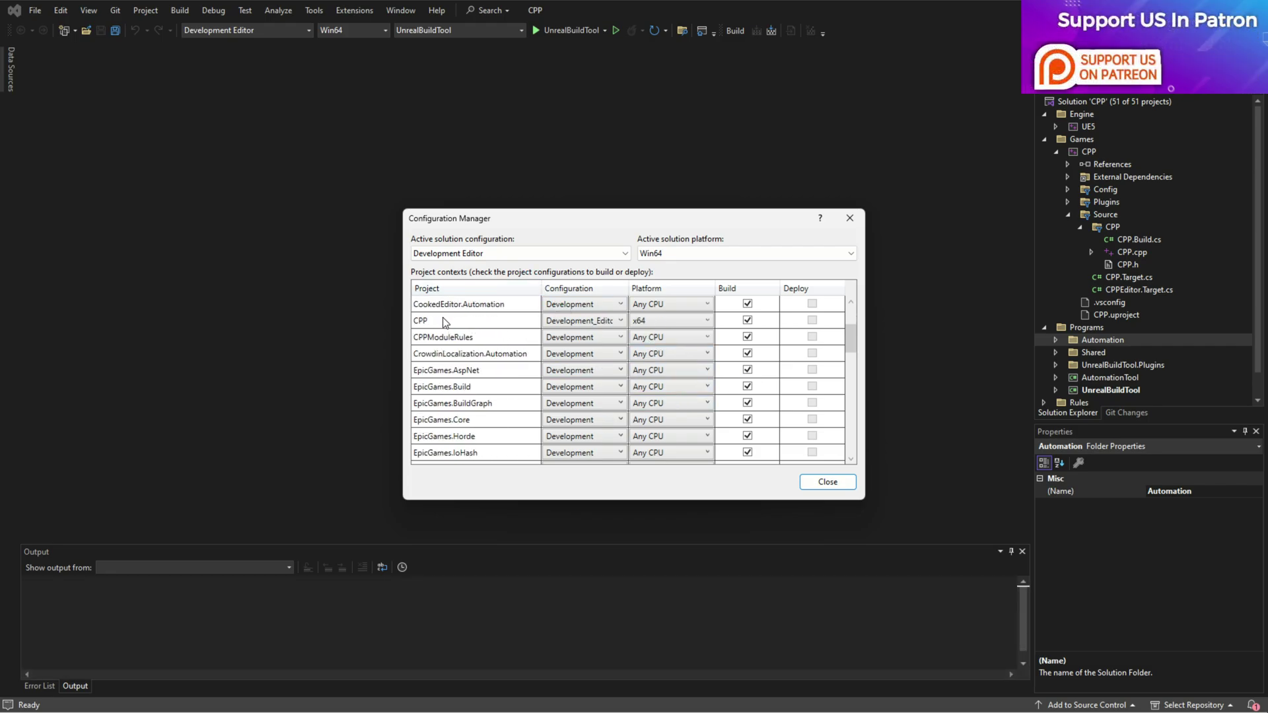
left_click(660, 323)
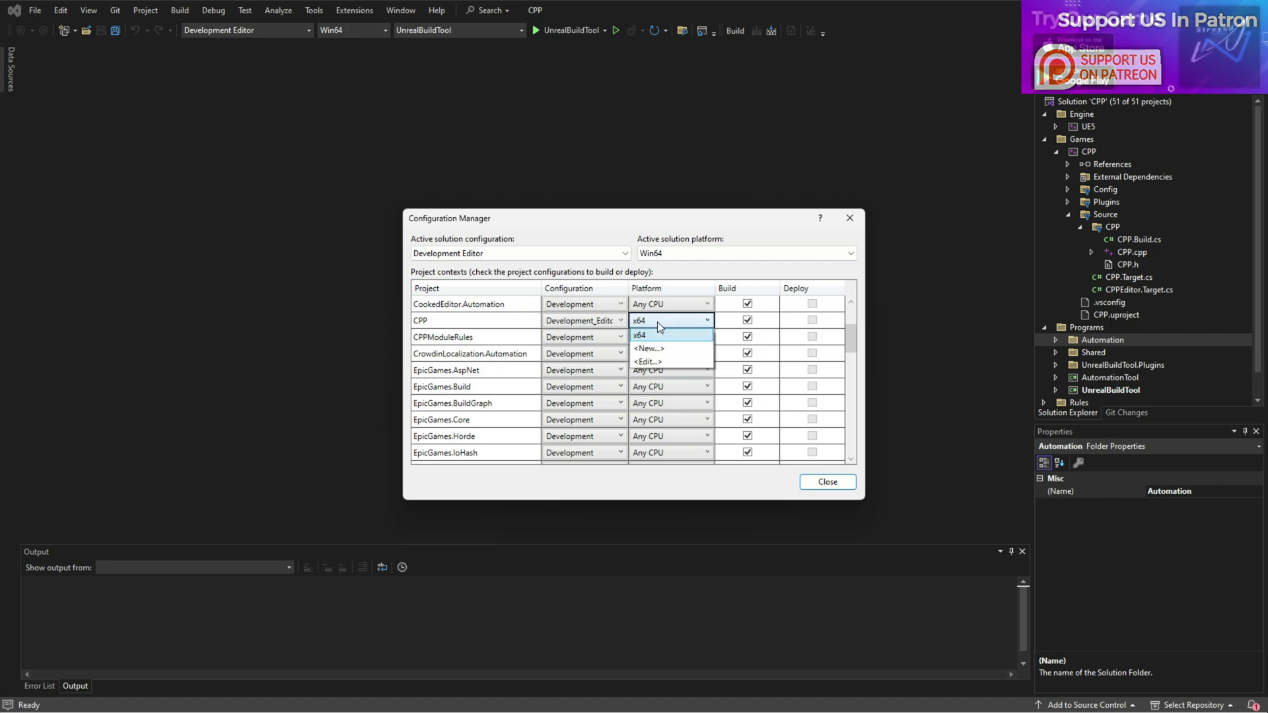
left_click(690, 327)
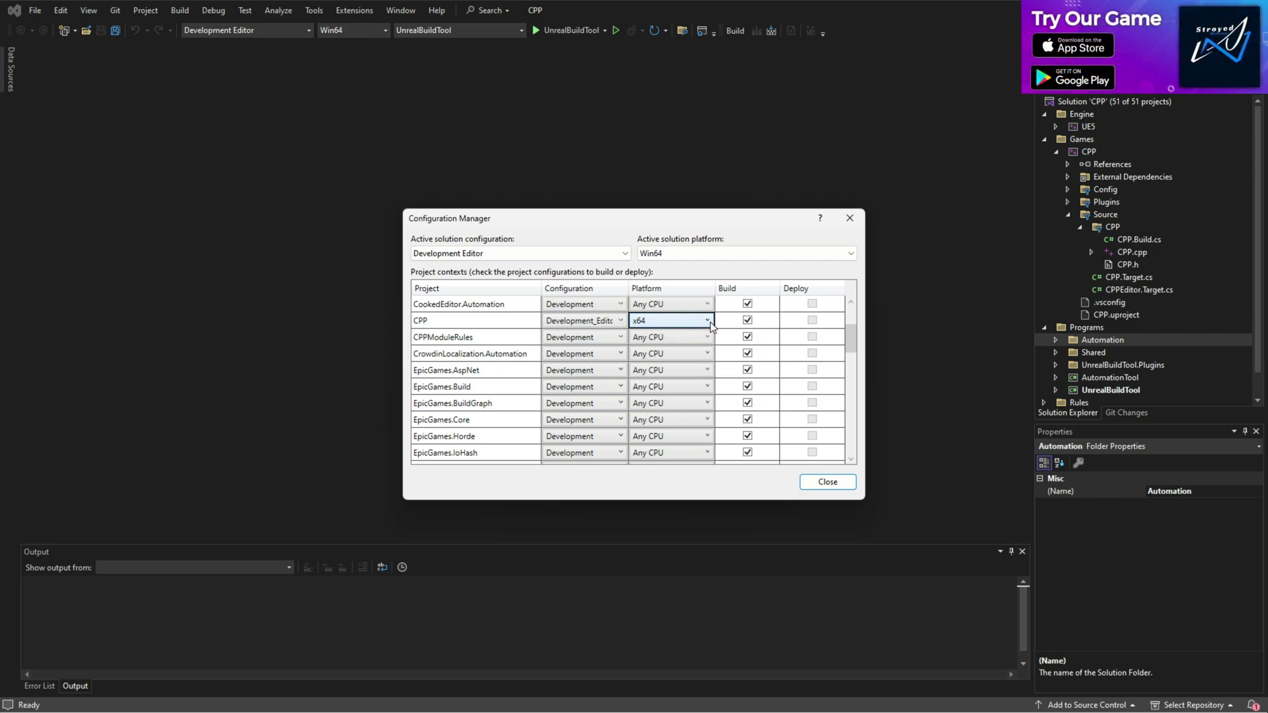
scroll(779, 396, "down", 11)
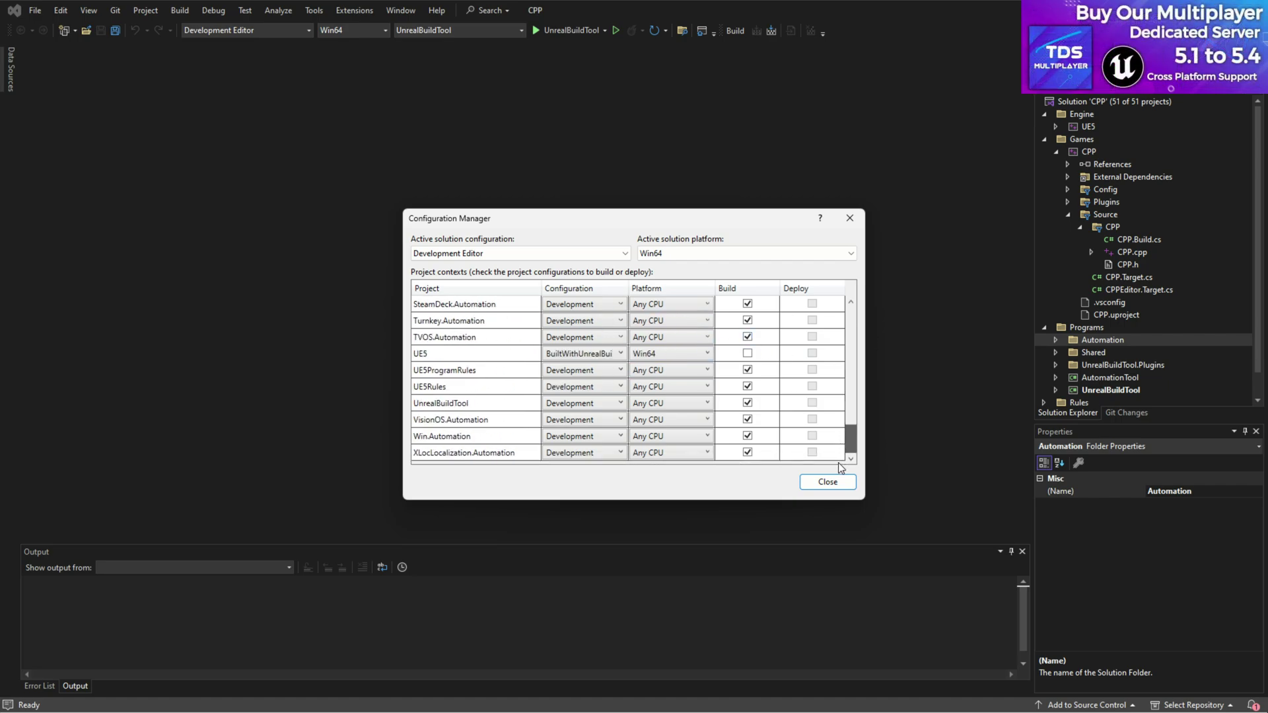
- Check that PlayFabSDK appears under the CPP project's Plugins in Solution Explorer
left_click(850, 218)
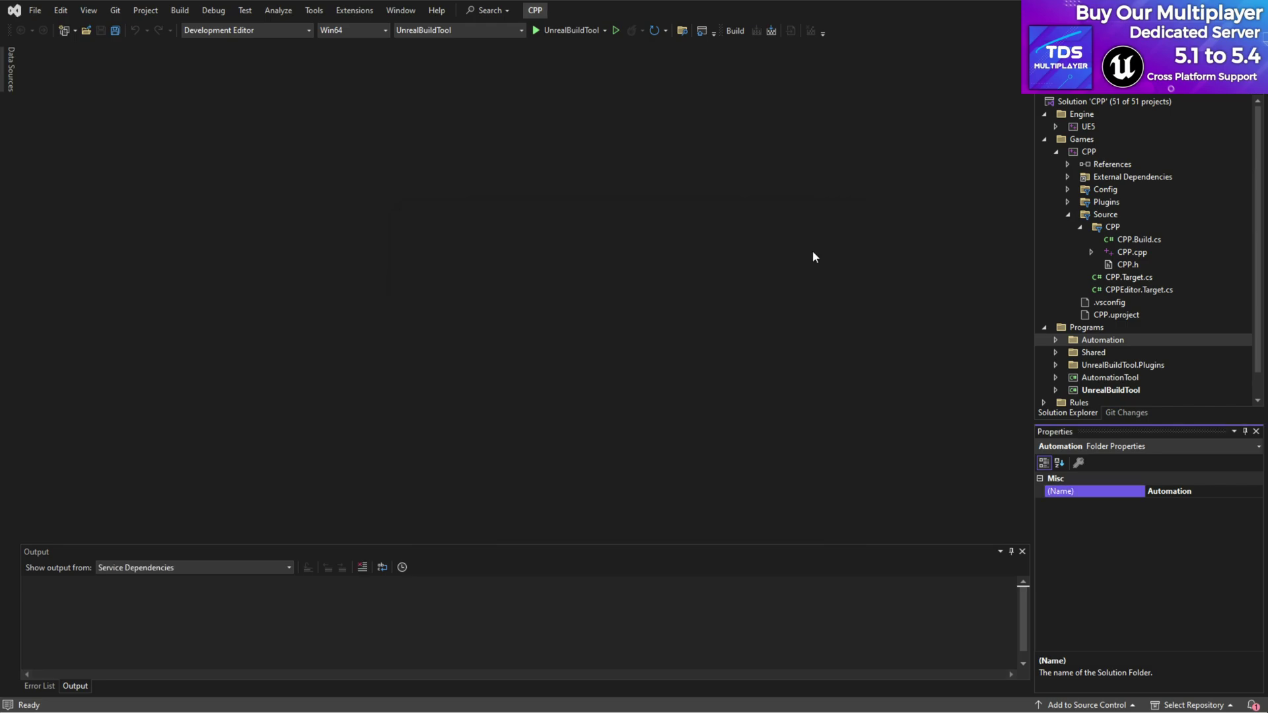
left_click(1089, 151)
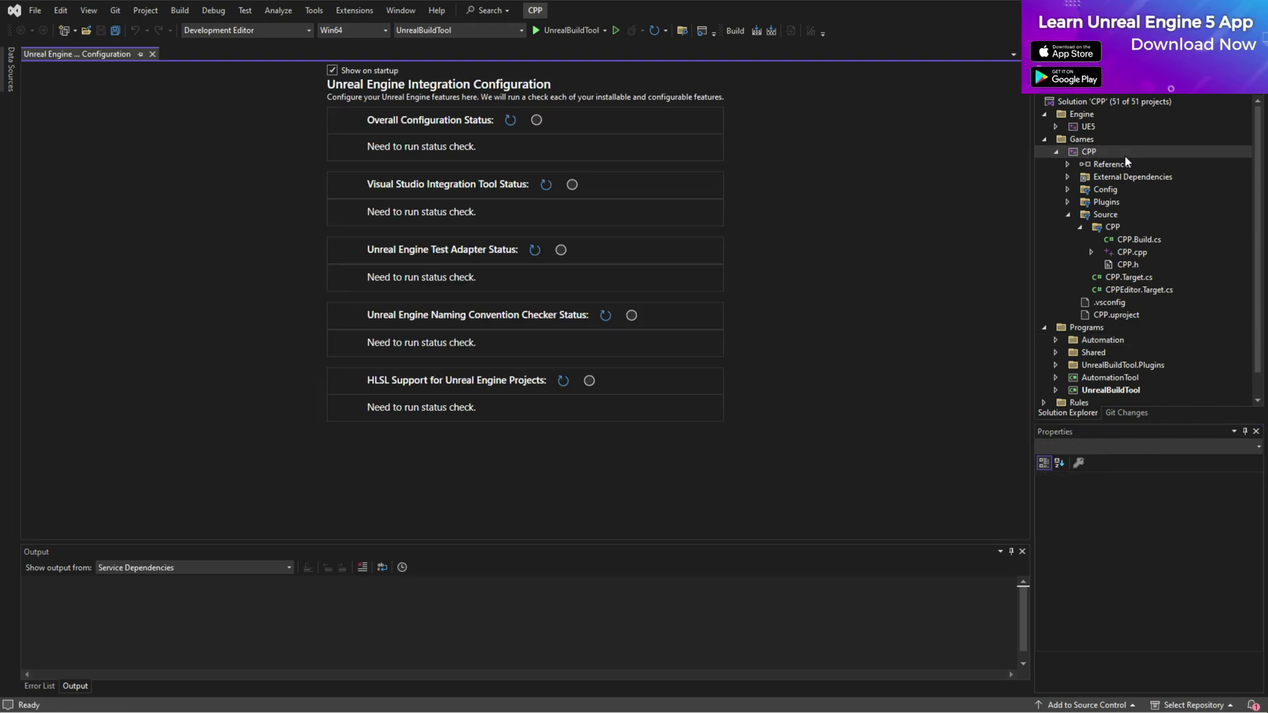
left_click(1068, 215)
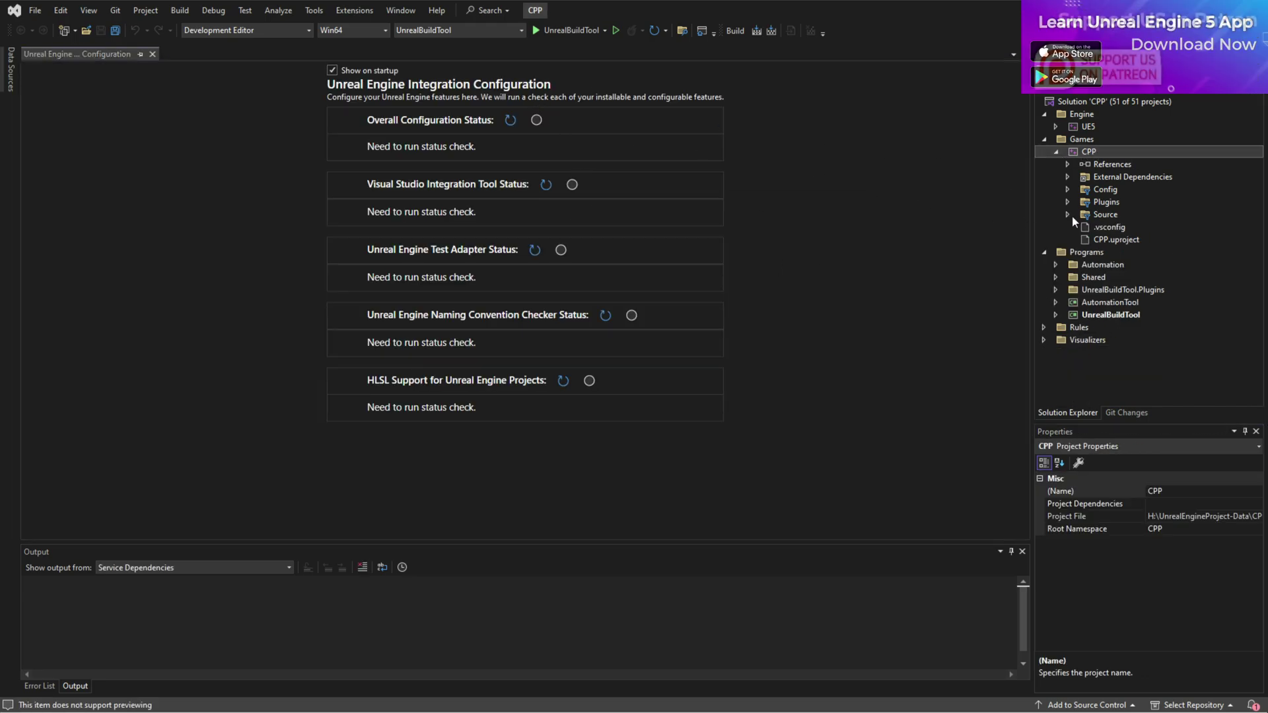
left_click(1068, 202)
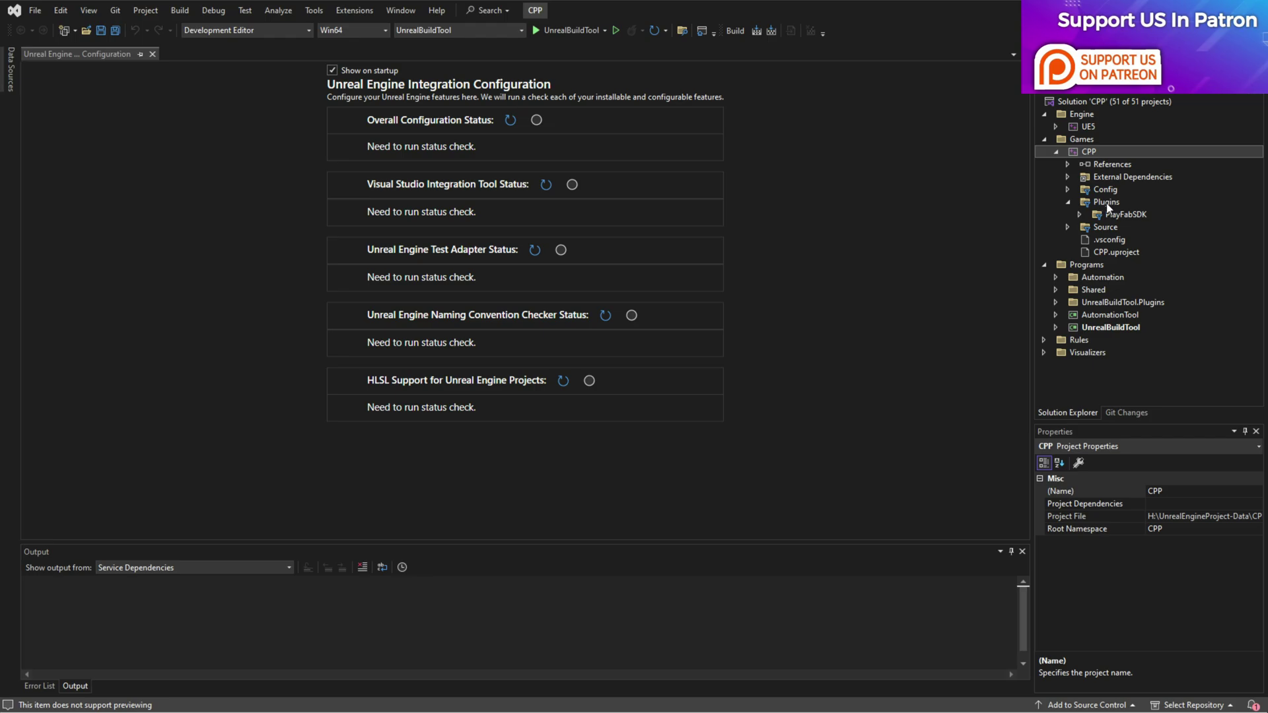
left_click(1080, 214)
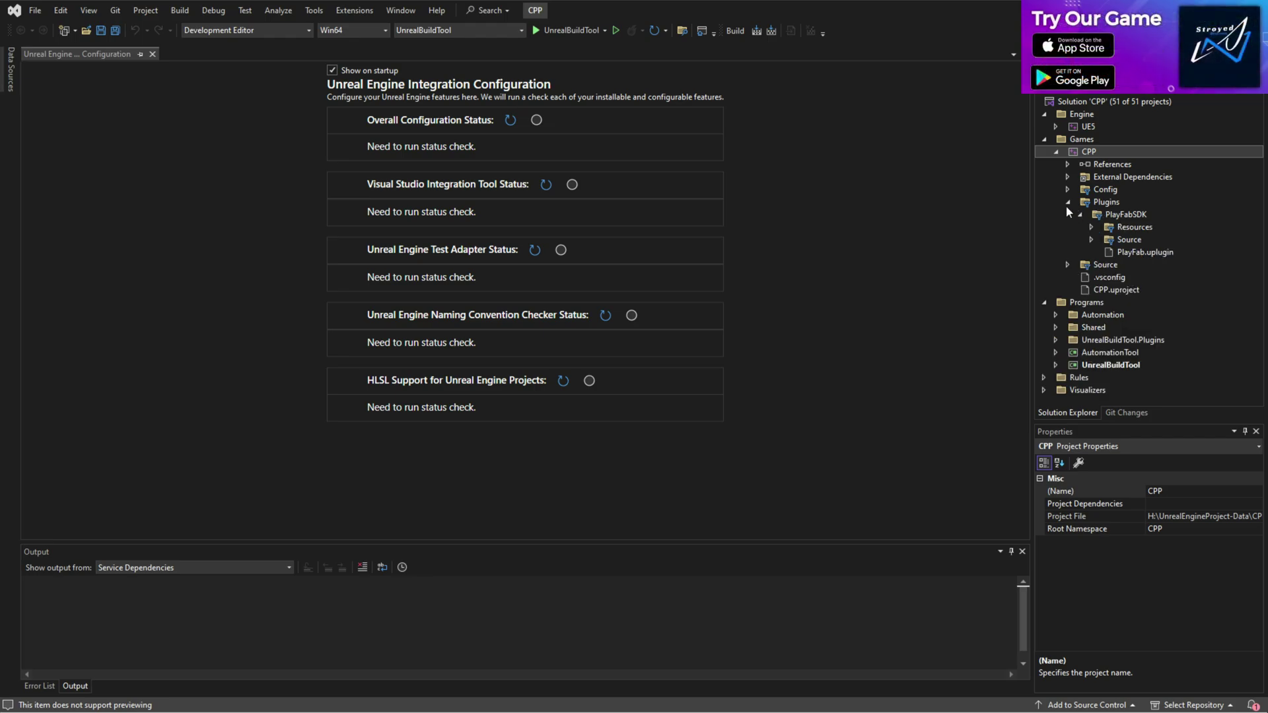
left_click(1066, 204)
- Build the CPP project and confirm the build succeeded with 0 failed
right_click(1087, 146)
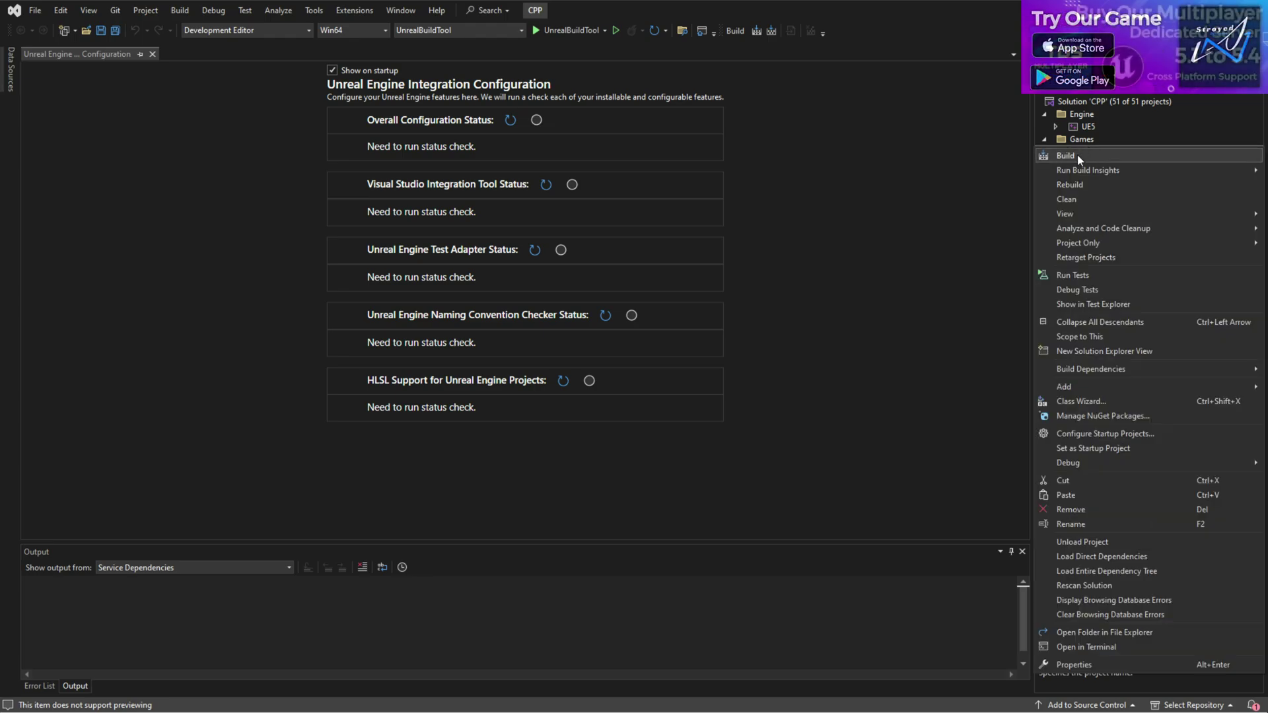
left_click(1076, 155)
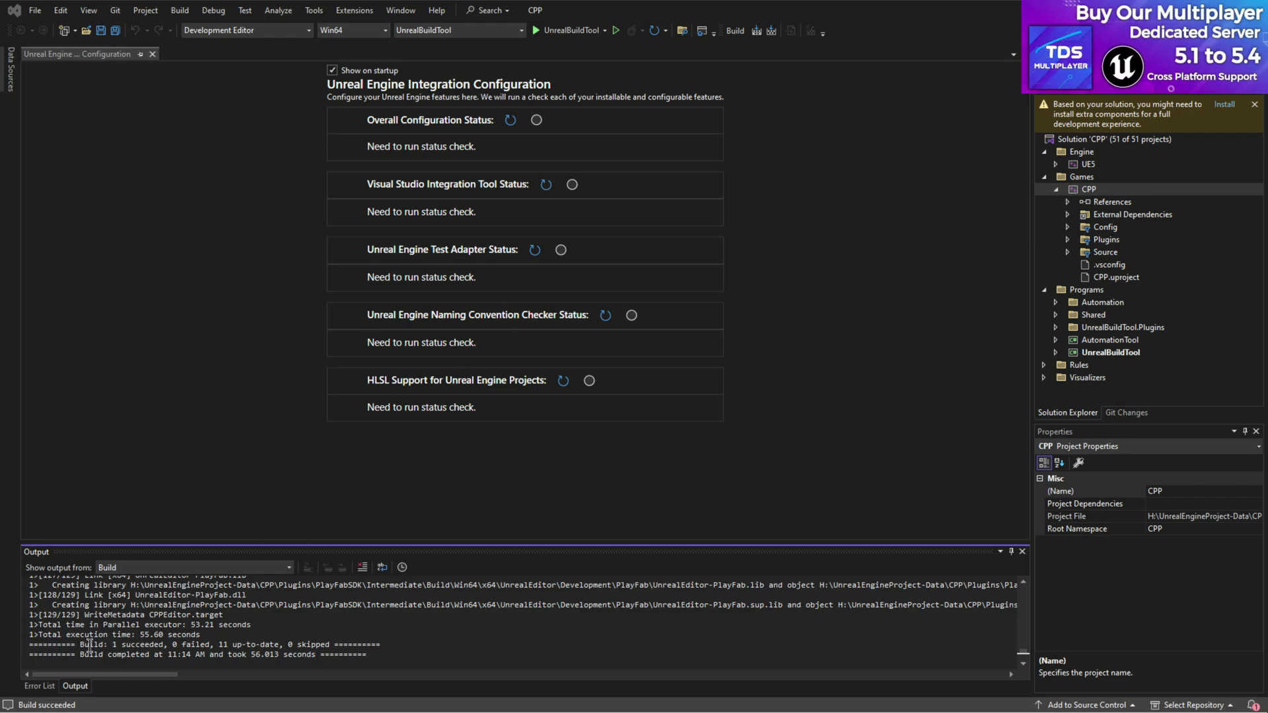
left_click_drag(99, 644, 157, 644)
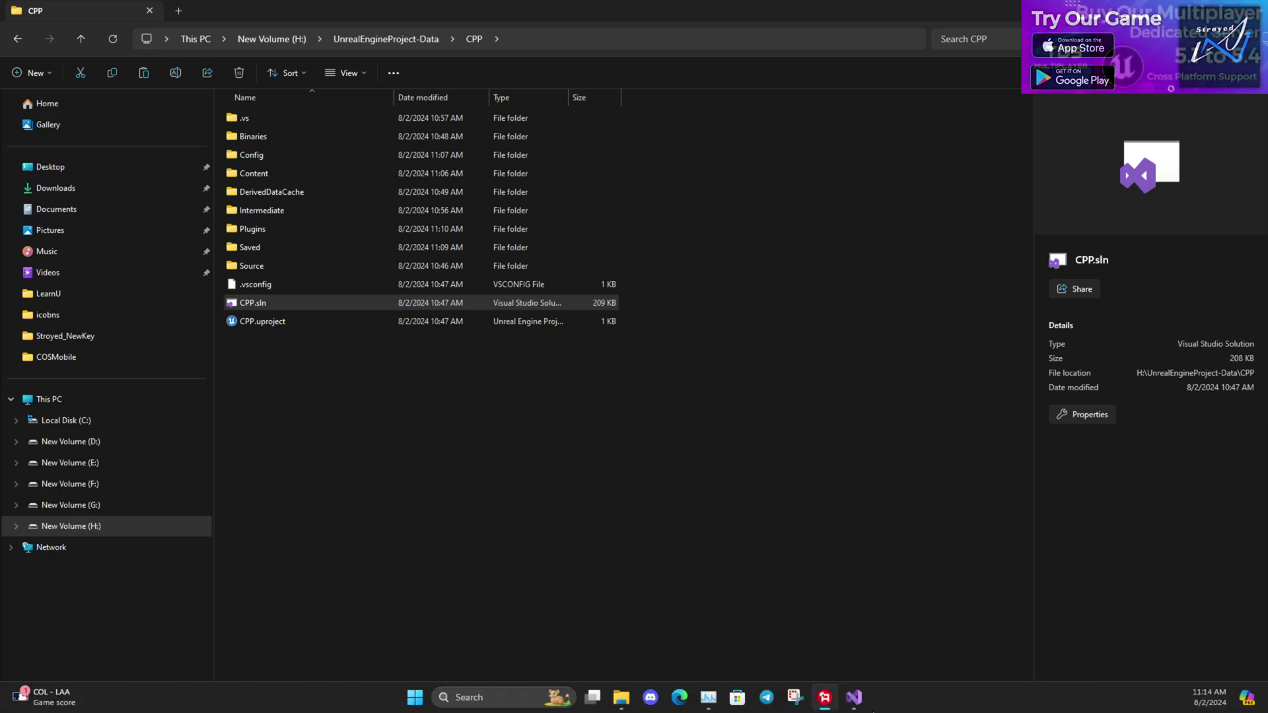
- Launch CPP.uproject and bring the Unreal Editor window to the front
mouse_move(865, 708)
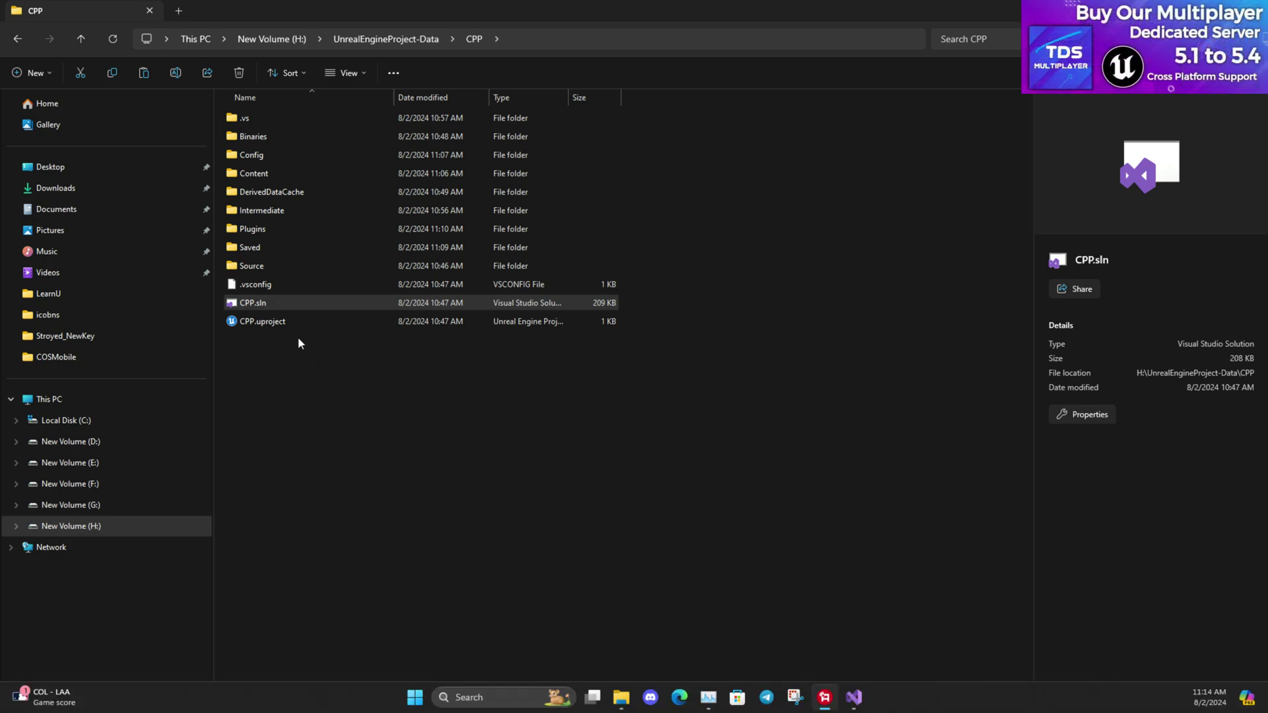
double_click(278, 317)
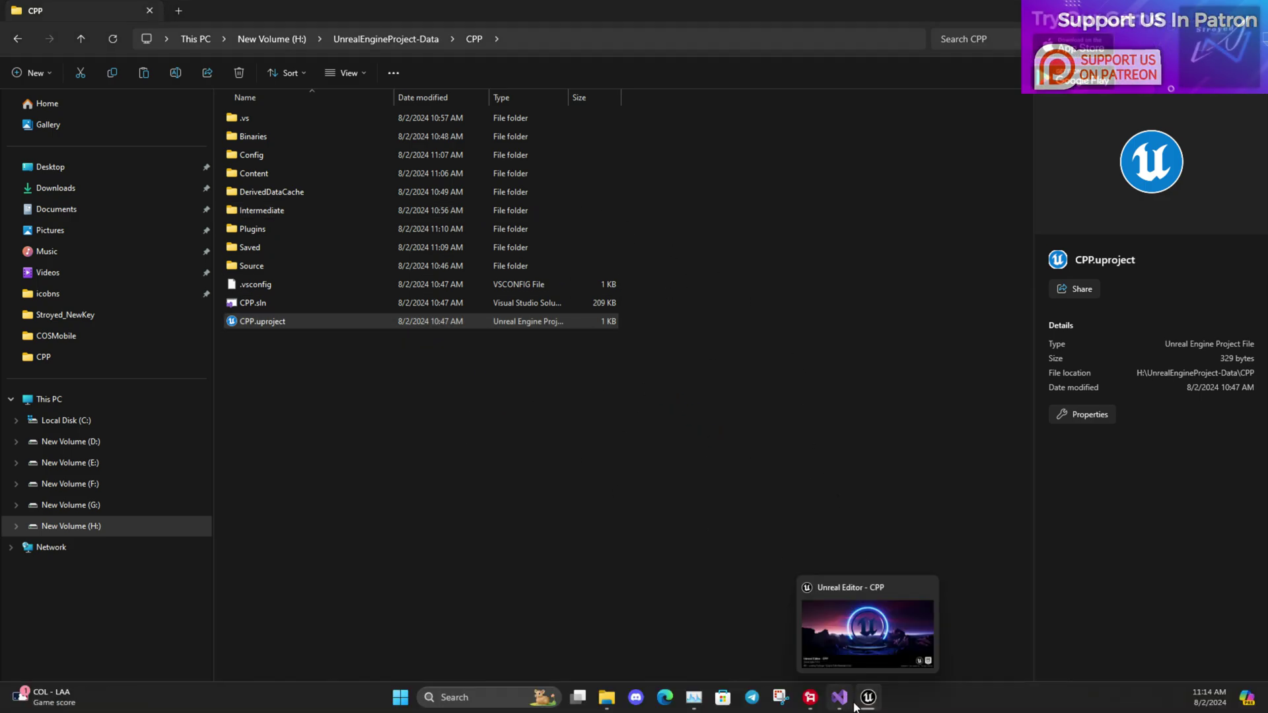
left_click(840, 698)
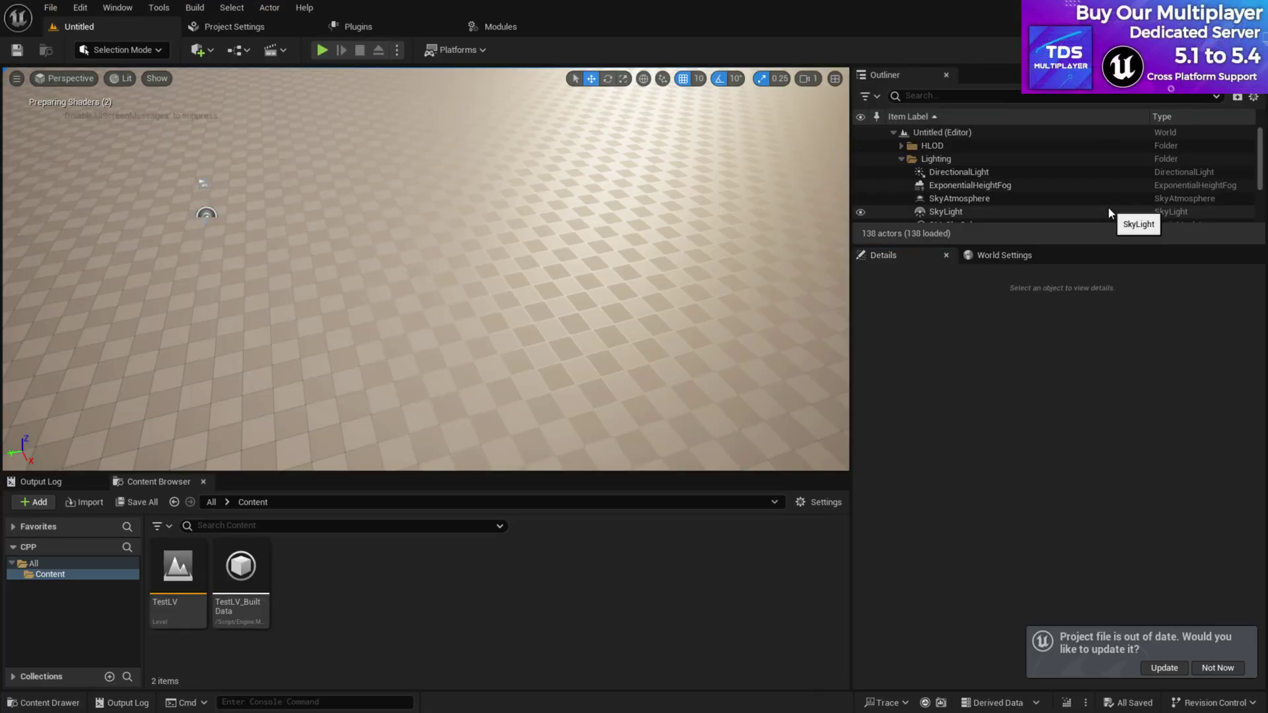
- Update the out-of-date CPP.uproject from the notification, then view the Plugins browser
right_click_drag(462, 277, 397, 198)
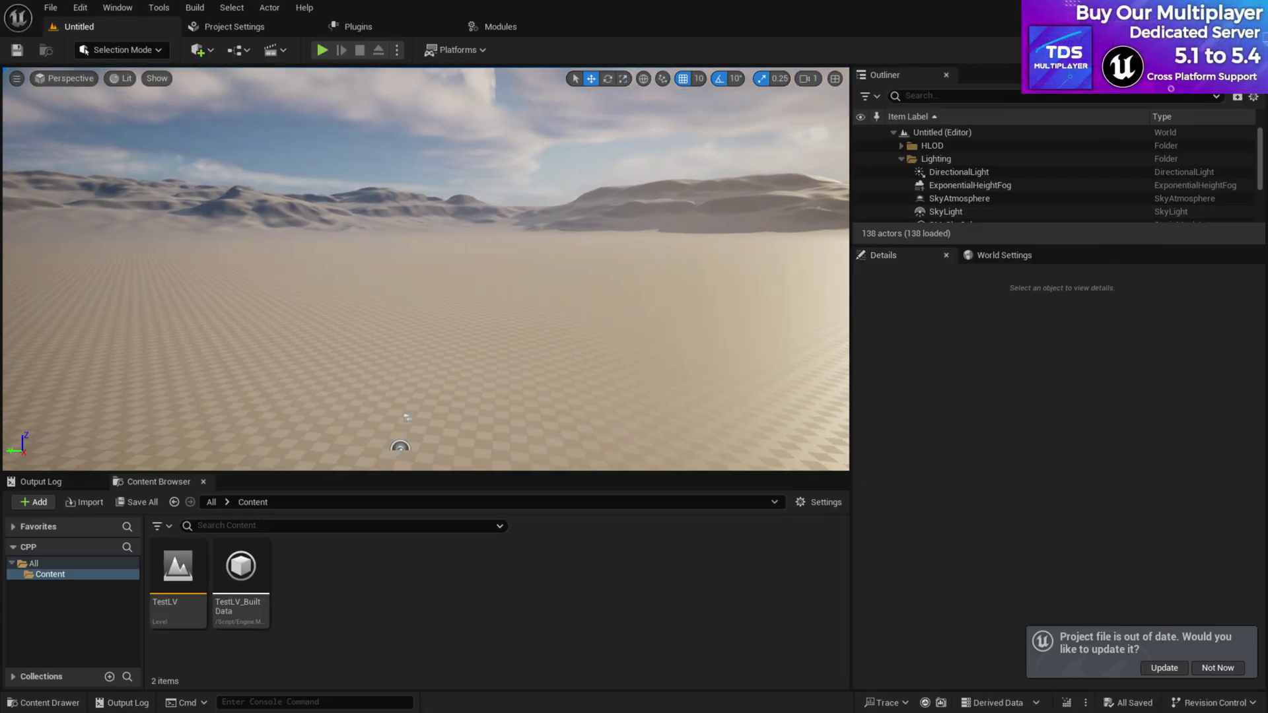
left_click(1164, 668)
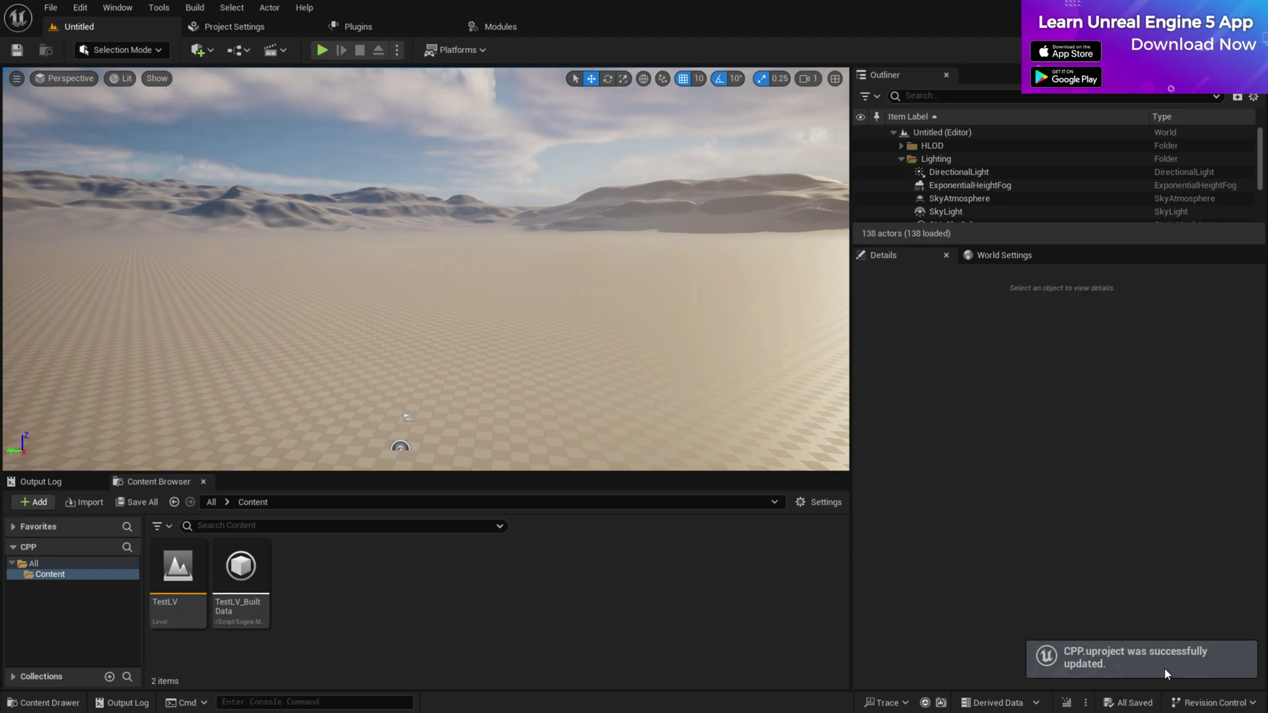
mouse_move(1162, 710)
mouse_move(867, 706)
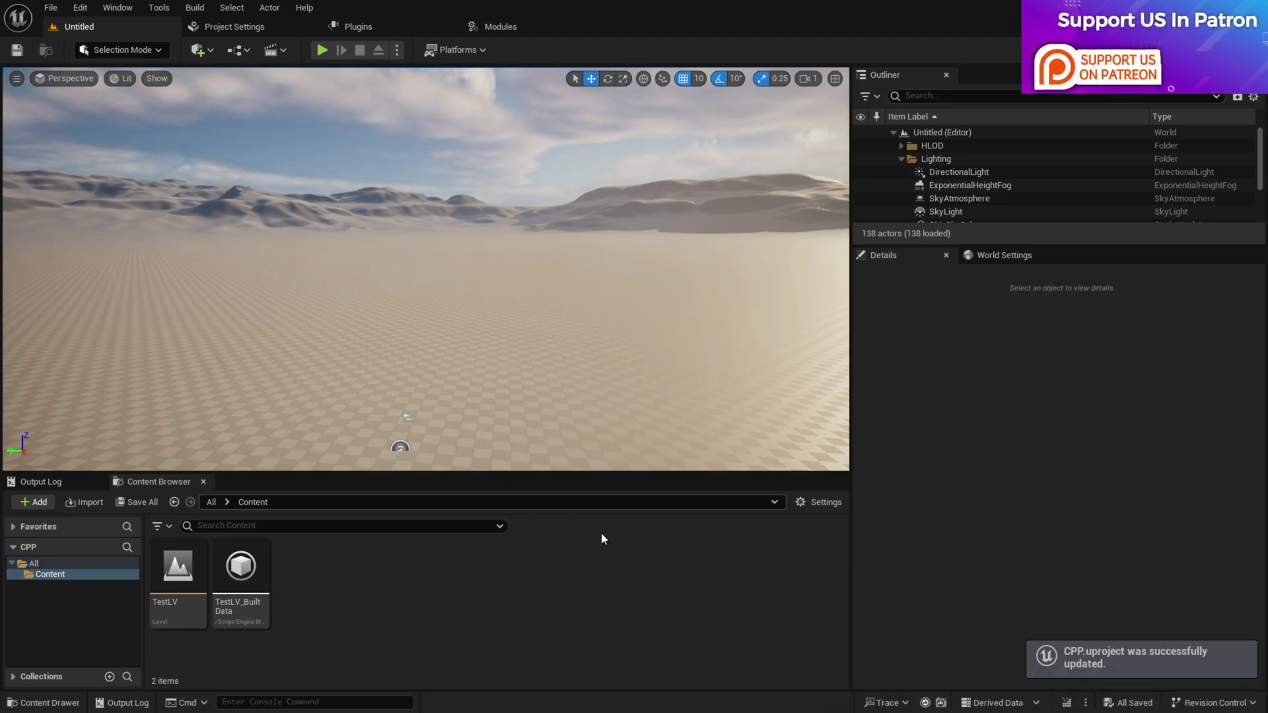
left_click(360, 26)
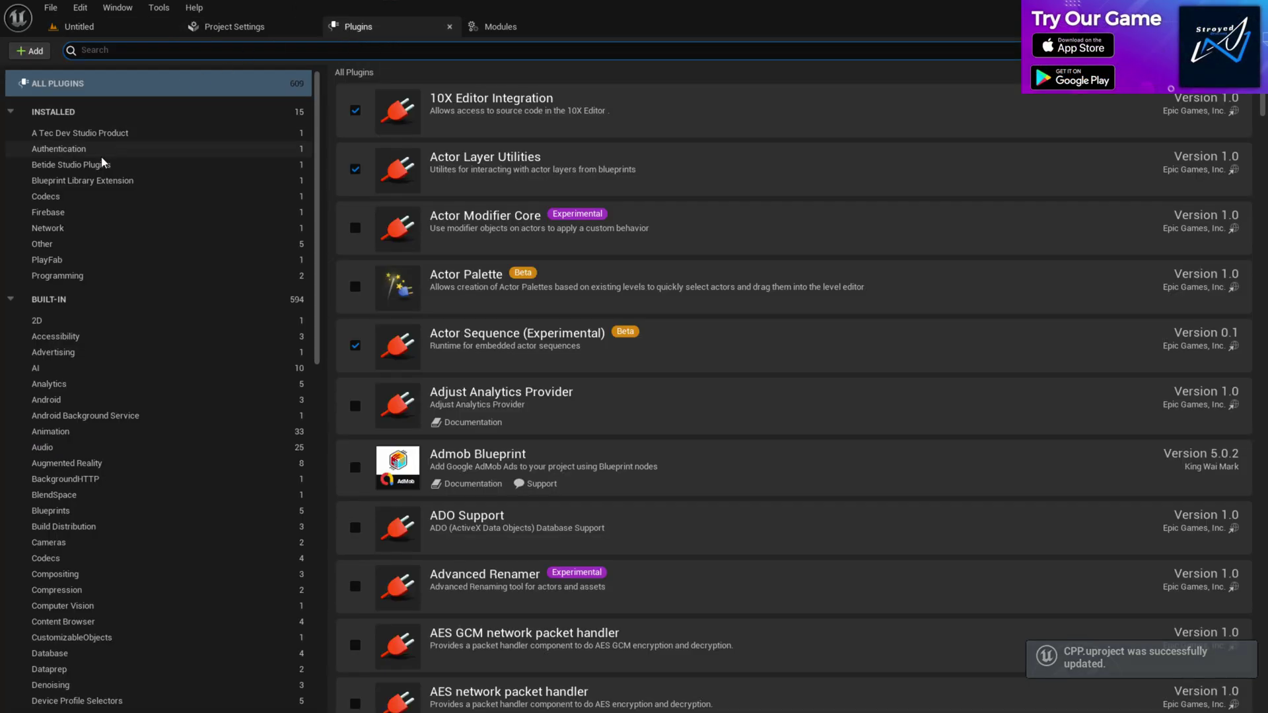
- Filter to the PlayFab category to confirm the plugin is enabled, then return to the Untitled level
left_click(78, 262)
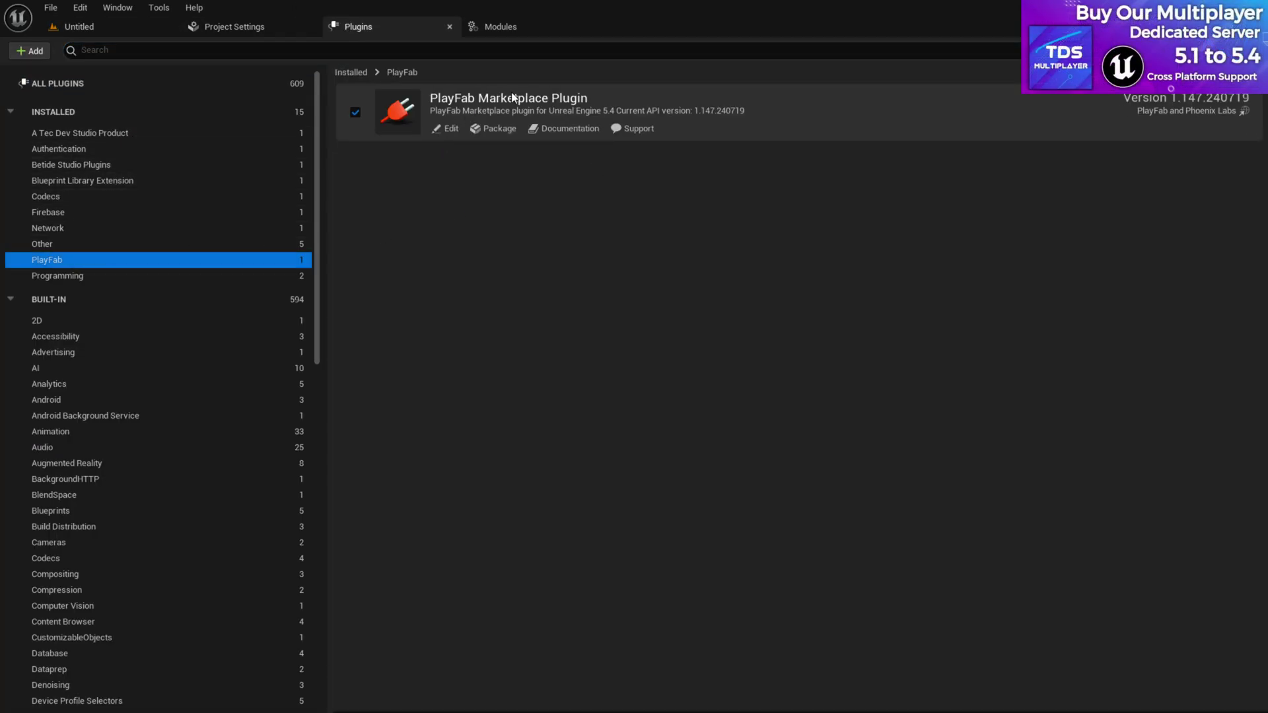
left_click(86, 26)
- Open the Level Blueprint, search its actions for 'PLAYFAB' to see PlayFab nodes, then return to the level
left_click(236, 44)
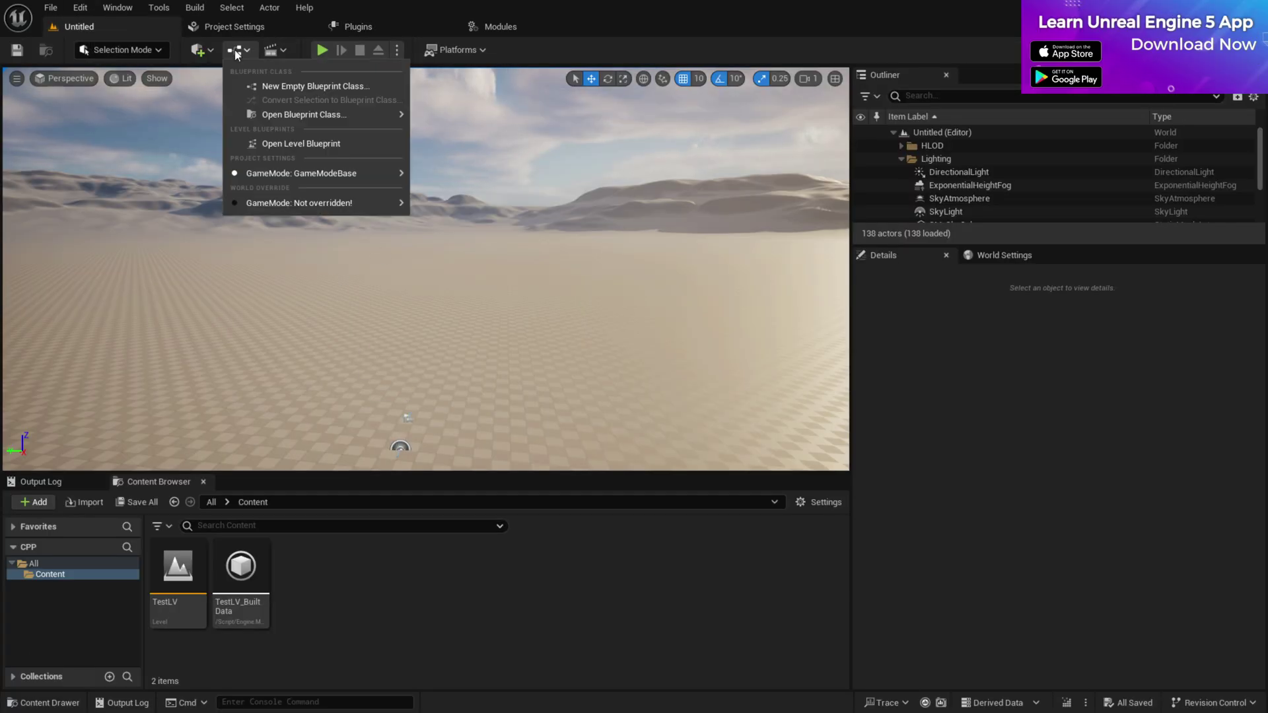
left_click(288, 144)
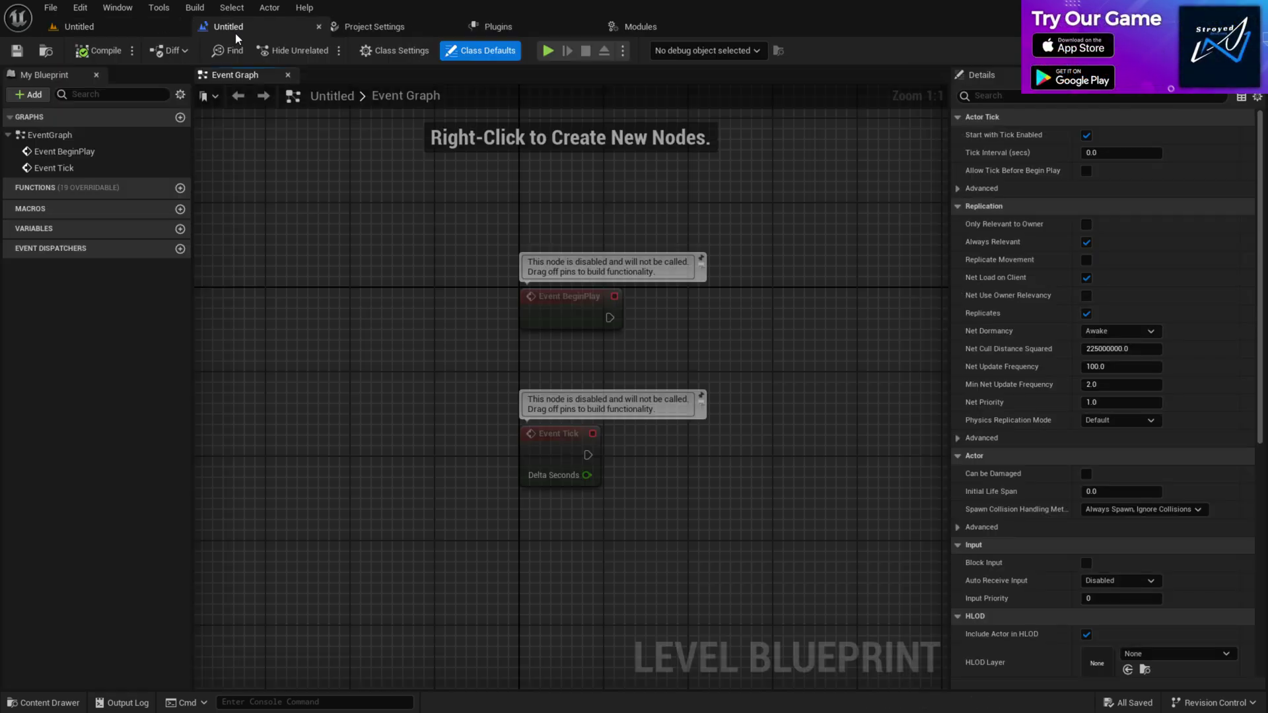
right_click(776, 235)
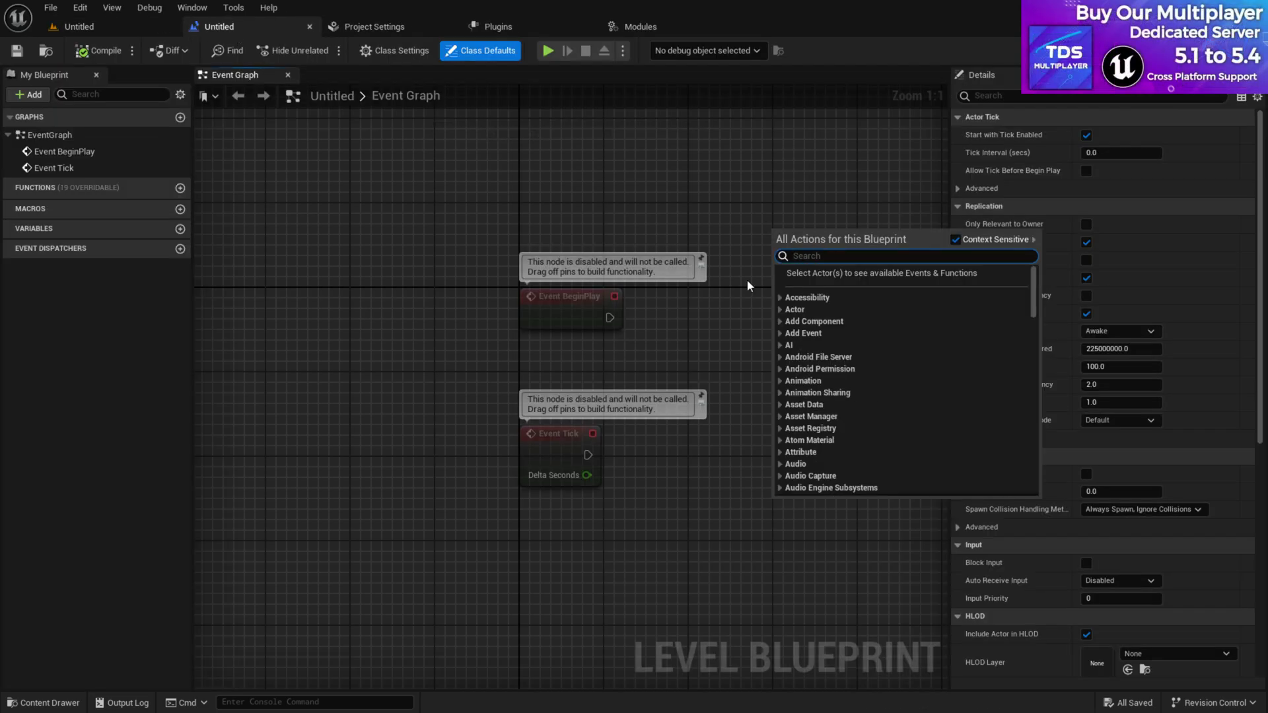
type("PLAYFAB")
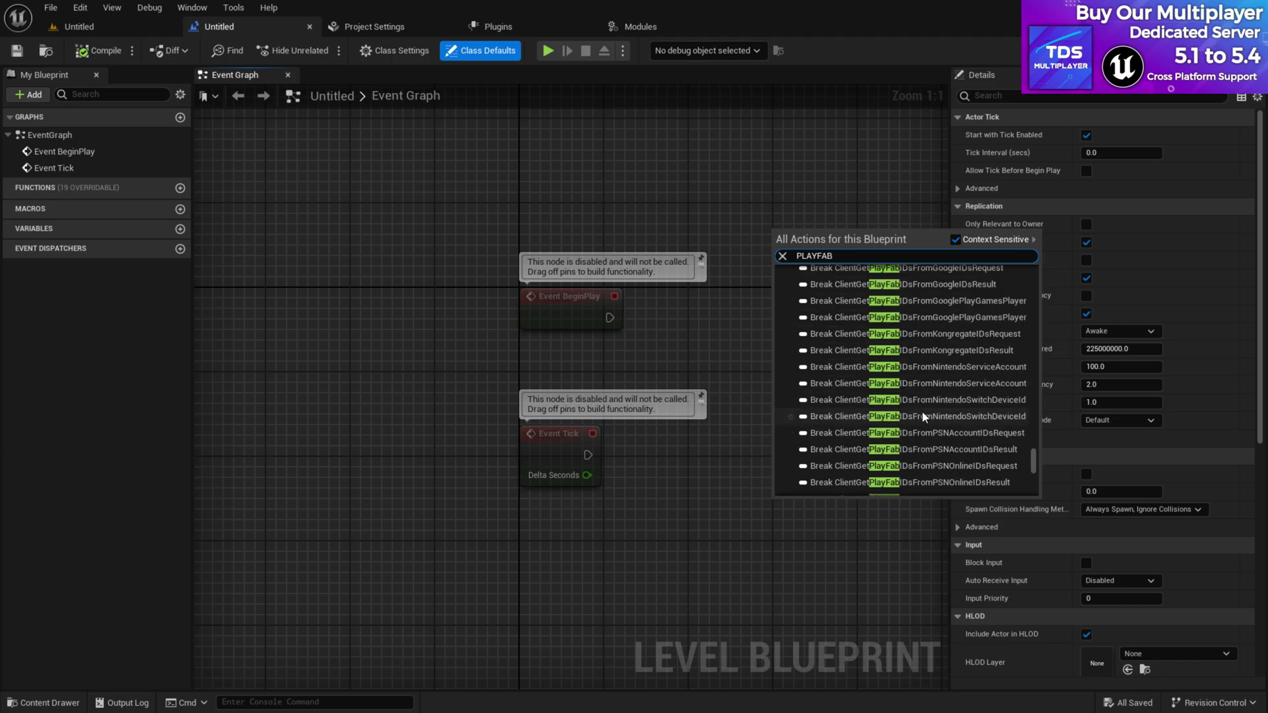
left_click_drag(1036, 465, 1039, 246)
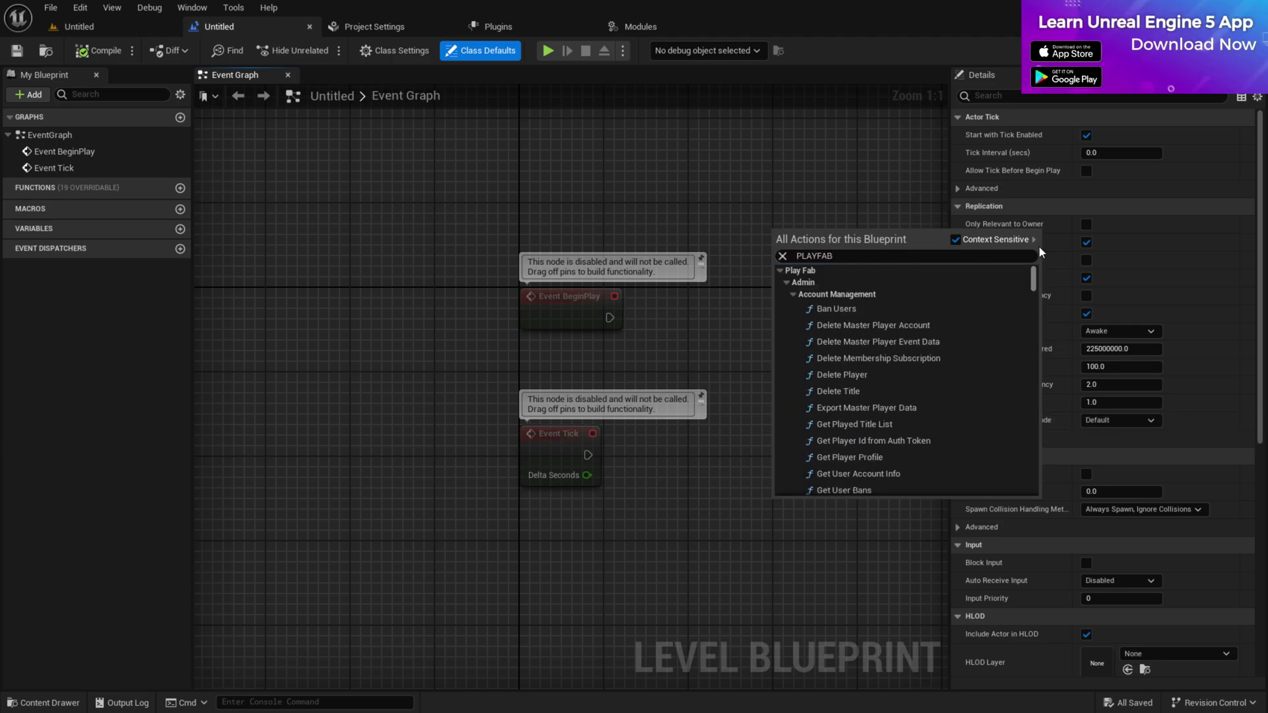
scroll(895, 396, "down", 5)
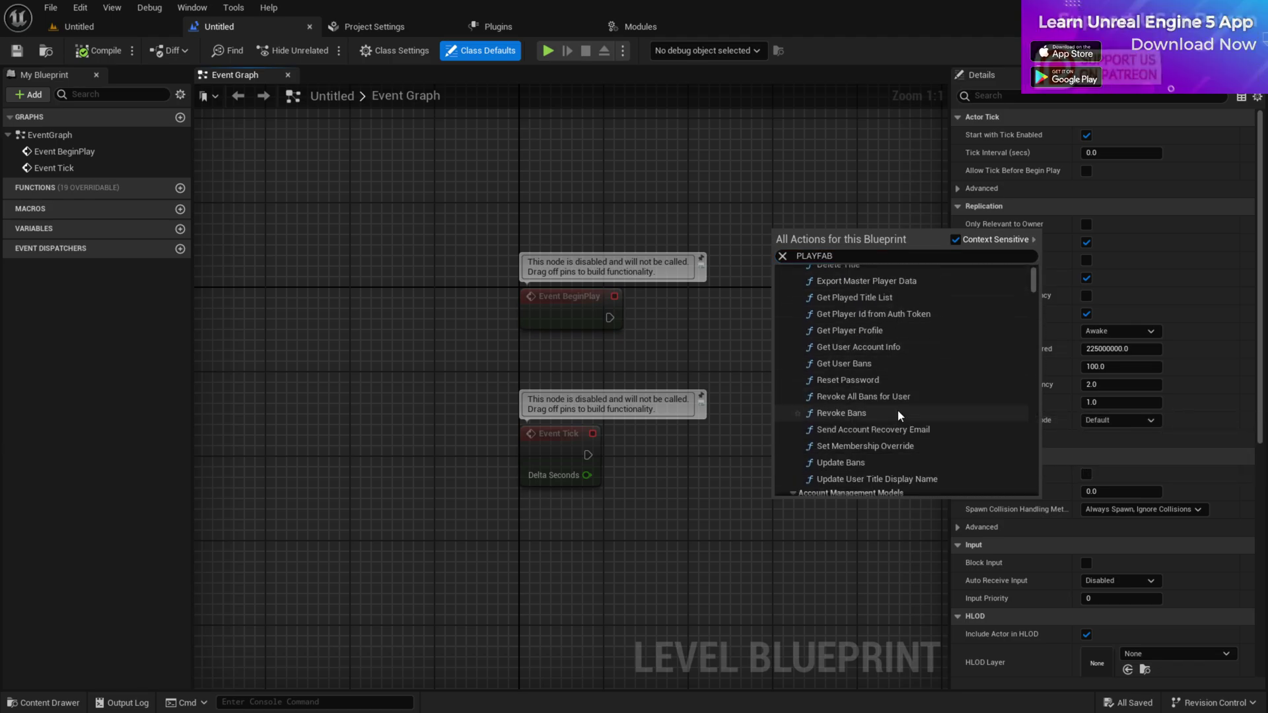
scroll(897, 410, "down", 1)
left_click(734, 169)
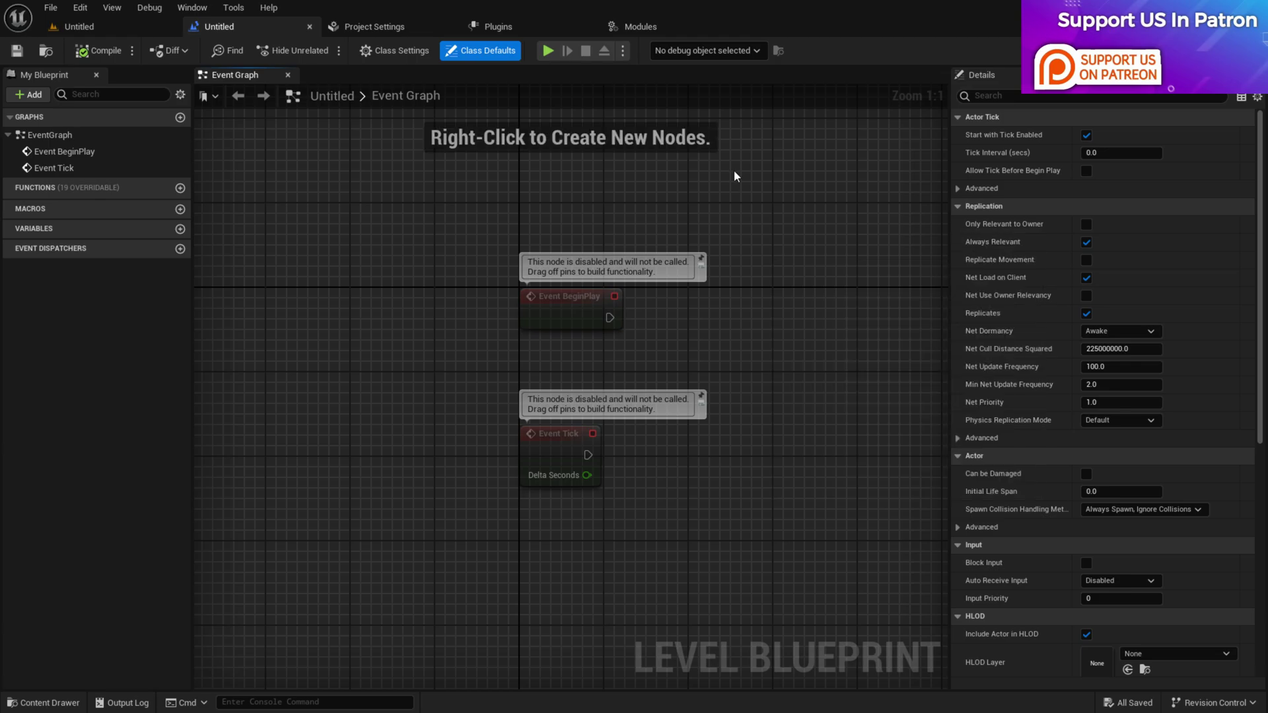
left_click(97, 26)
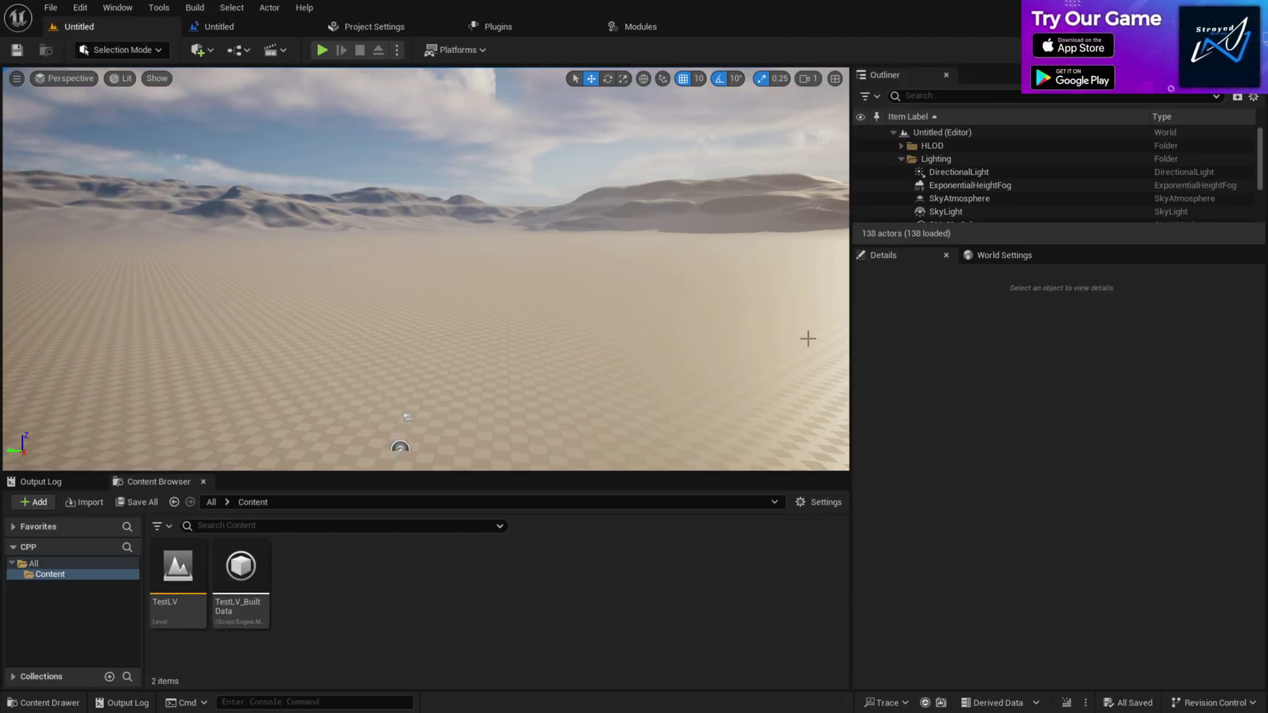